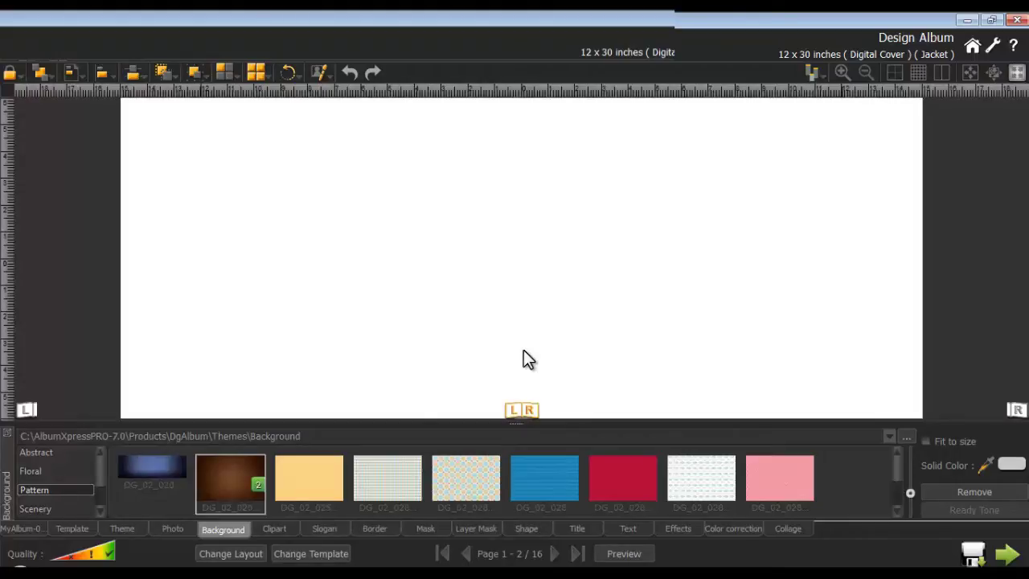
- Set the man's profile photo as the left page background
{"action": "left_click", "coordinate": [25, 410]}
{"action": "left_click", "coordinate": [168, 530]}
{"action": "scroll", "coordinate": [933, 482], "scroll_direction": "down", "scroll_amount": 1}
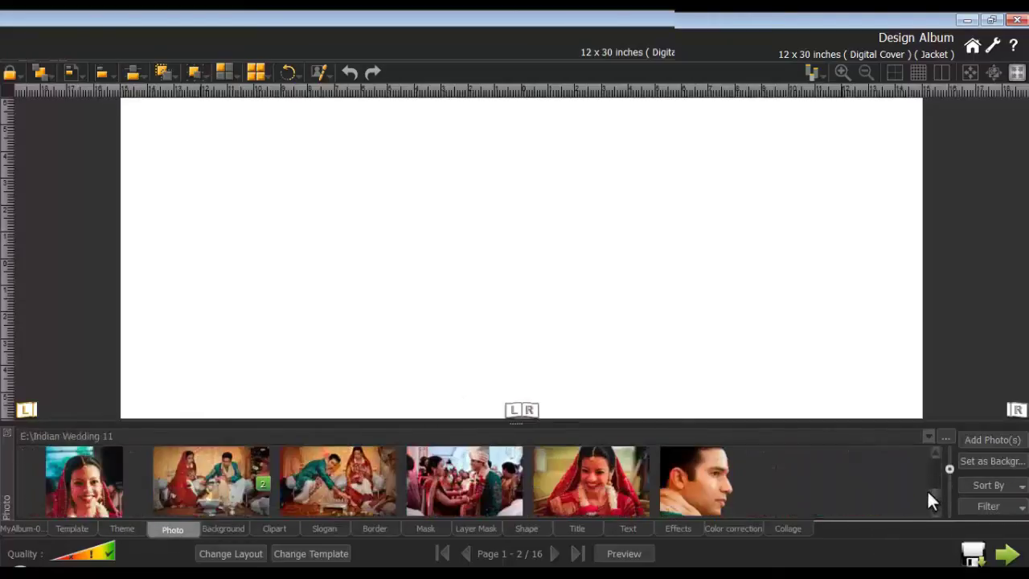
{"action": "left_click", "coordinate": [705, 476]}
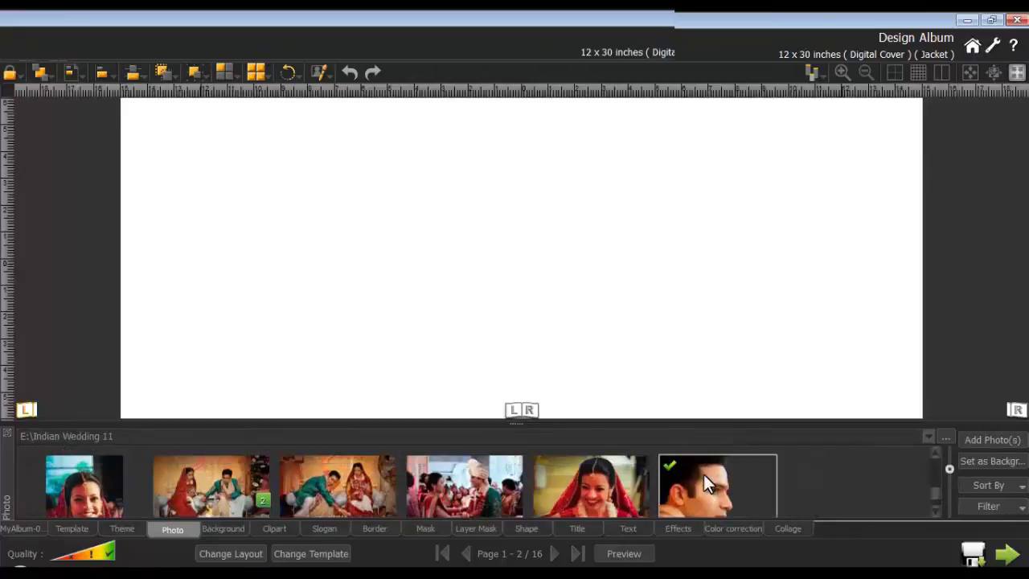
{"action": "left_click", "coordinate": [991, 460]}
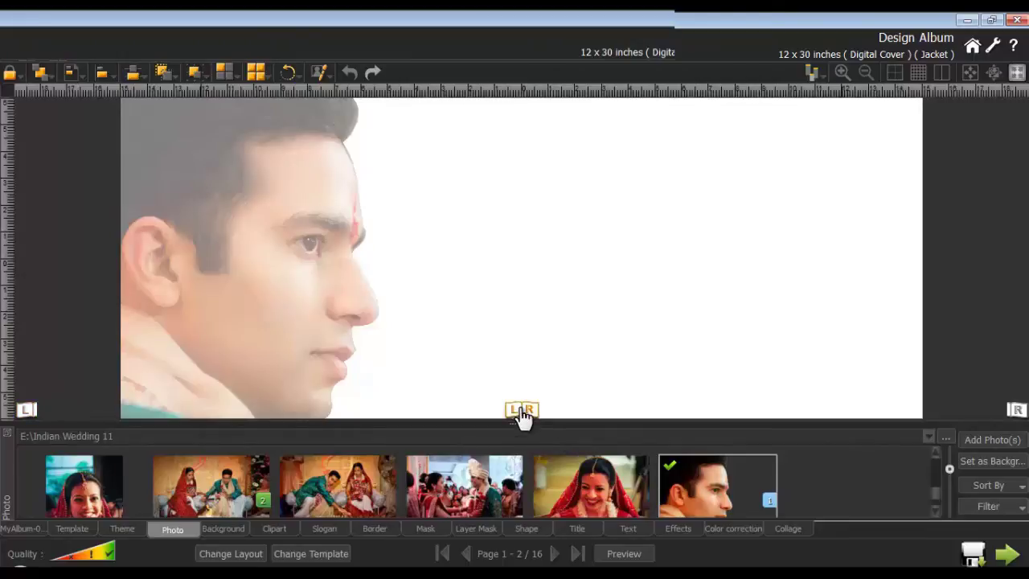
- Apply the soft pink abstract background to the spread
{"action": "left_click", "coordinate": [221, 529]}
{"action": "left_click", "coordinate": [36, 452]}
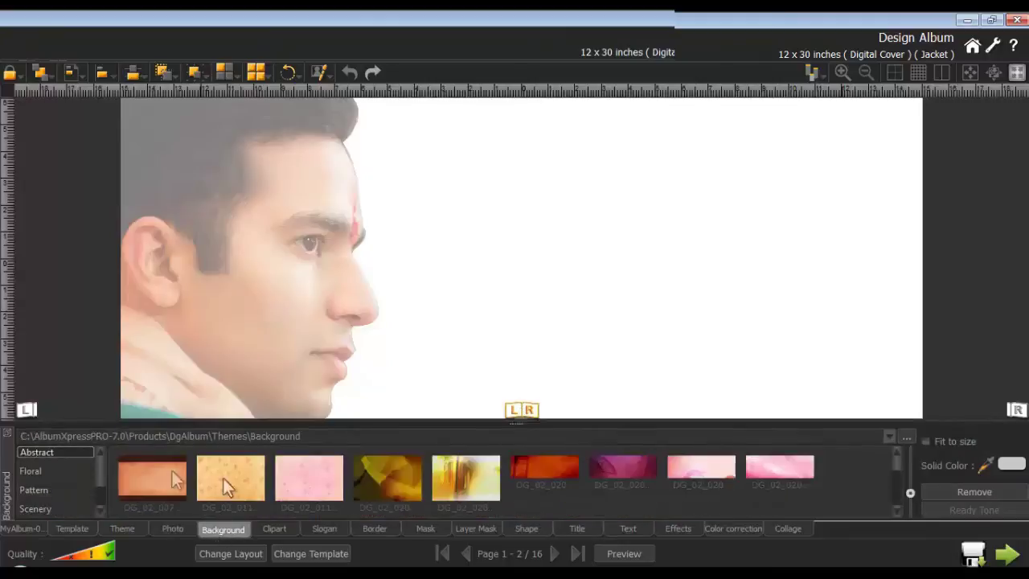
{"action": "left_click", "coordinate": [693, 471]}
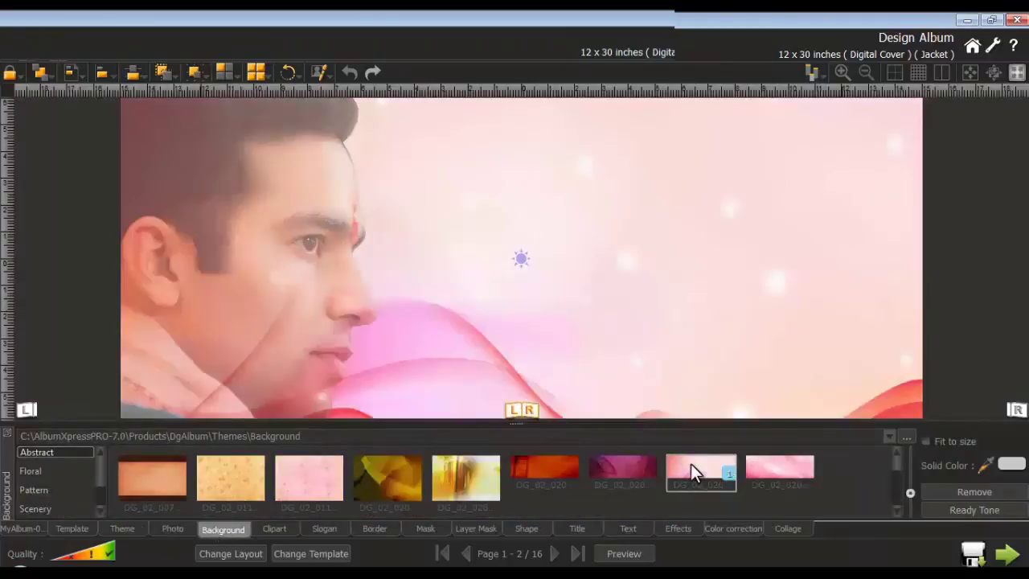
{"action": "left_click", "coordinate": [171, 528]}
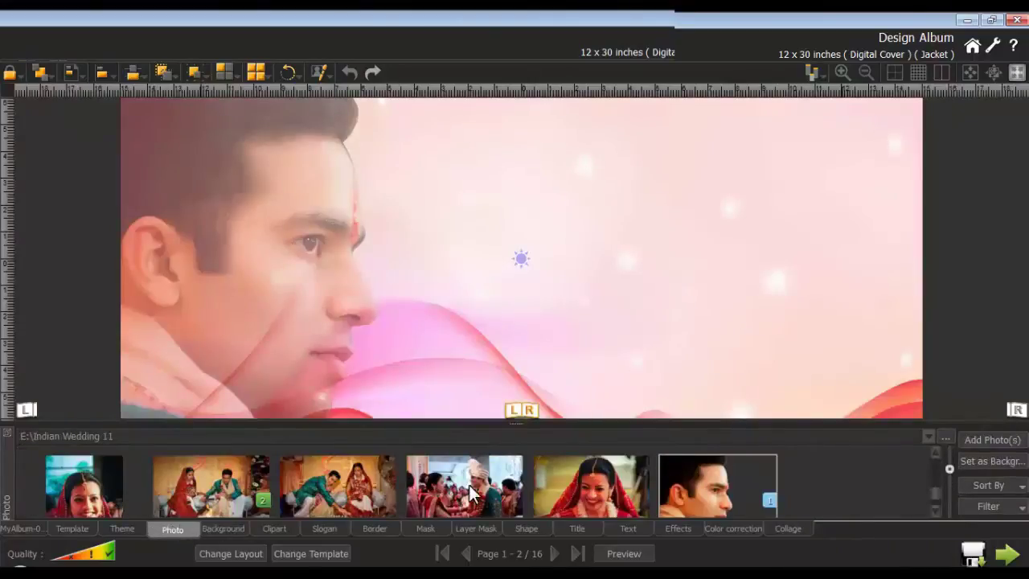
- Place the smiling bride photo and another wedding photo on the spread, then select the bride photo
{"action": "key", "text": "ctrl"}
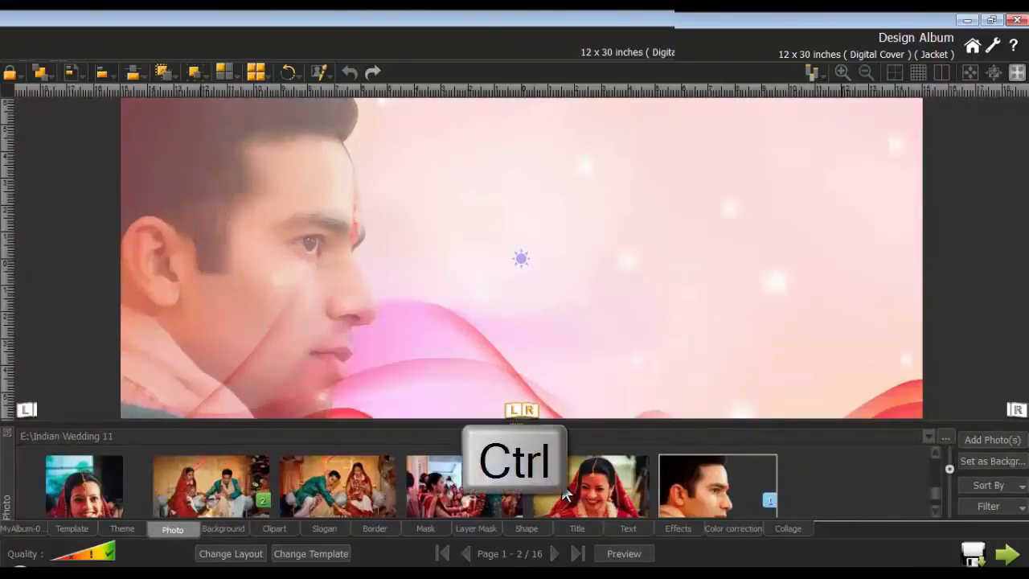
{"action": "left_click", "coordinate": [562, 483], "text": "ctrl"}
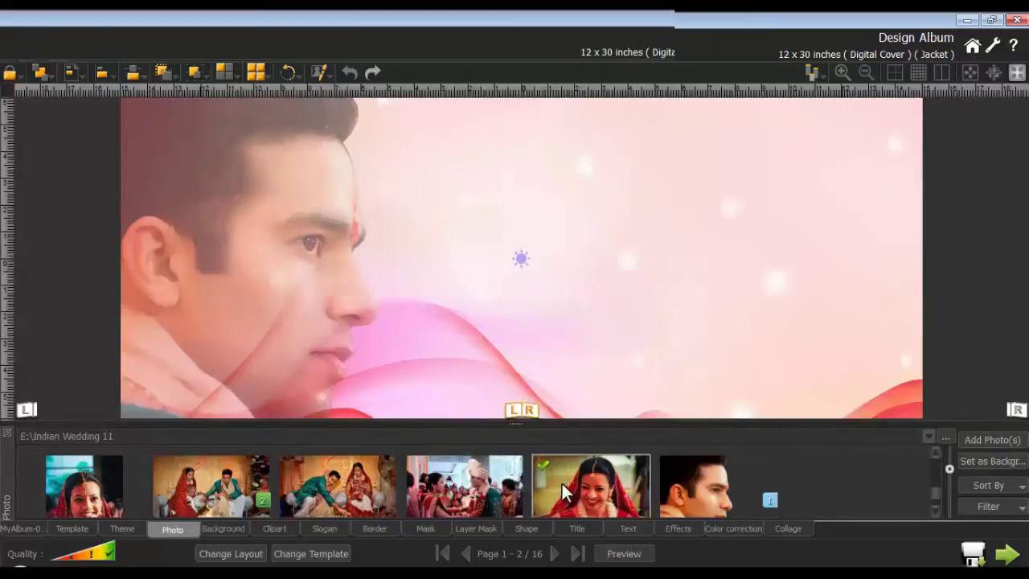
{"action": "left_click", "coordinate": [93, 488], "text": "ctrl"}
{"action": "scroll", "coordinate": [931, 490], "scroll_direction": "down", "scroll_amount": 1}
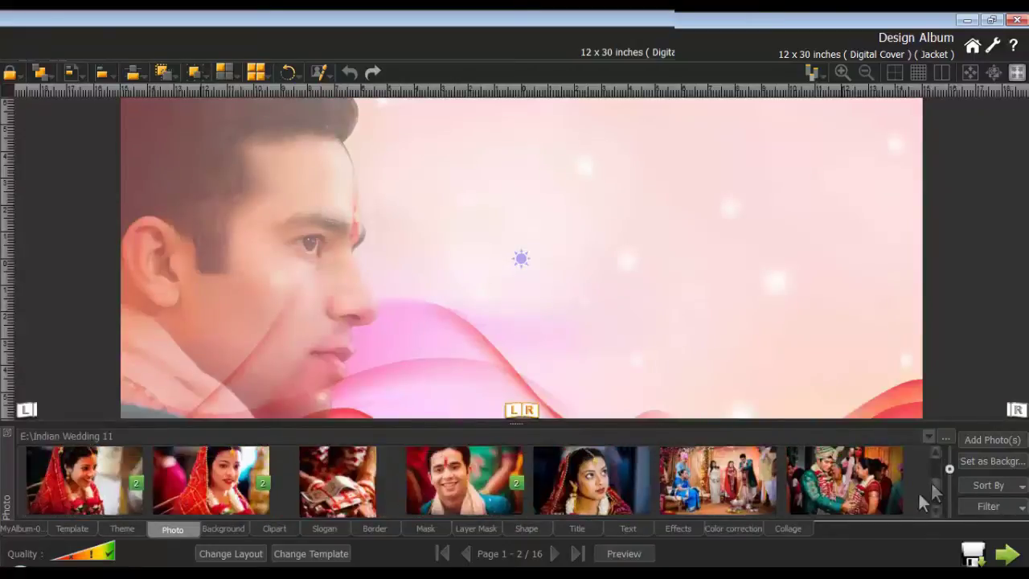
{"action": "scroll", "coordinate": [931, 477], "scroll_direction": "down", "scroll_amount": 1}
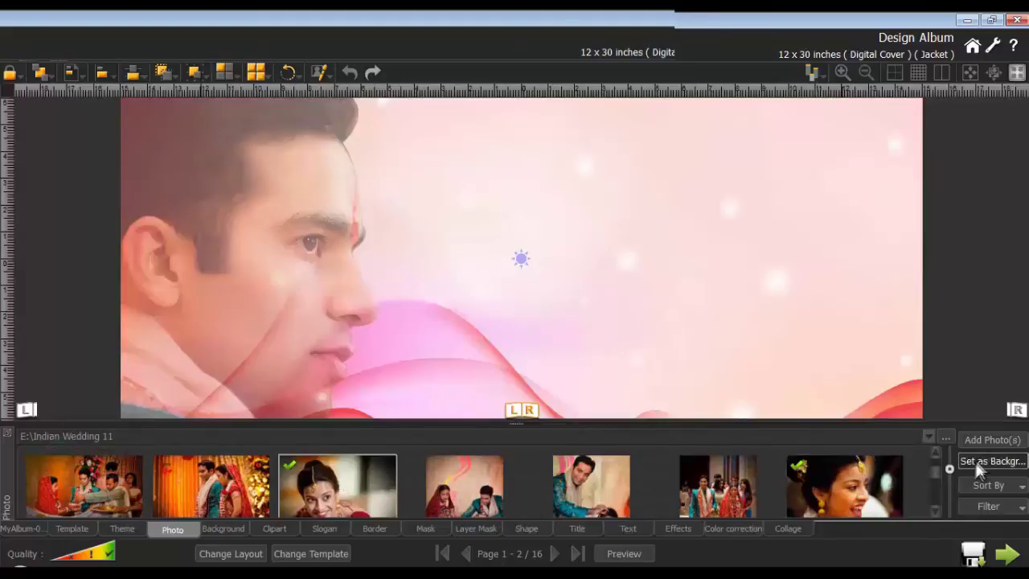
{"action": "left_click", "coordinate": [988, 442]}
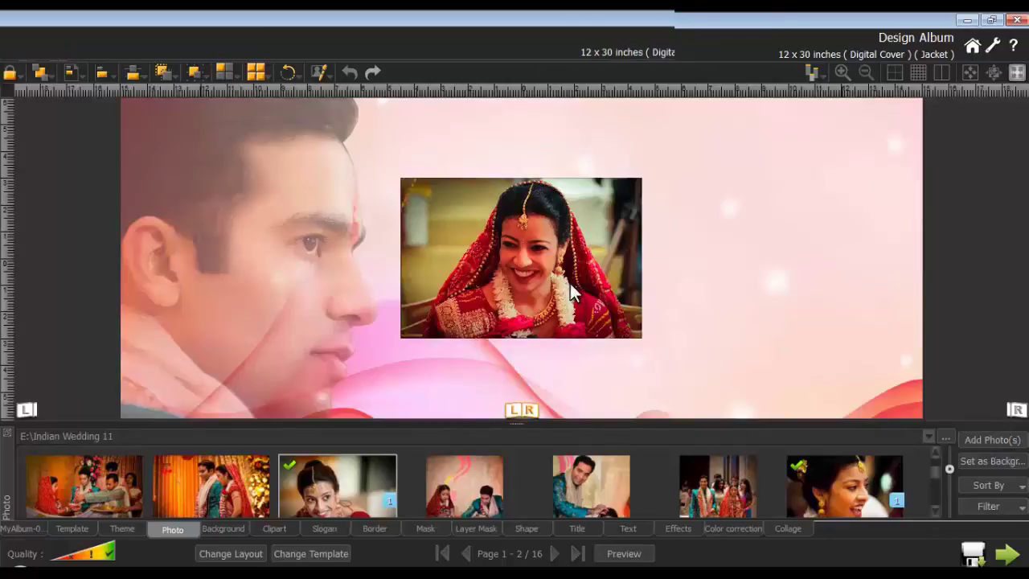
{"action": "left_click", "coordinate": [571, 291]}
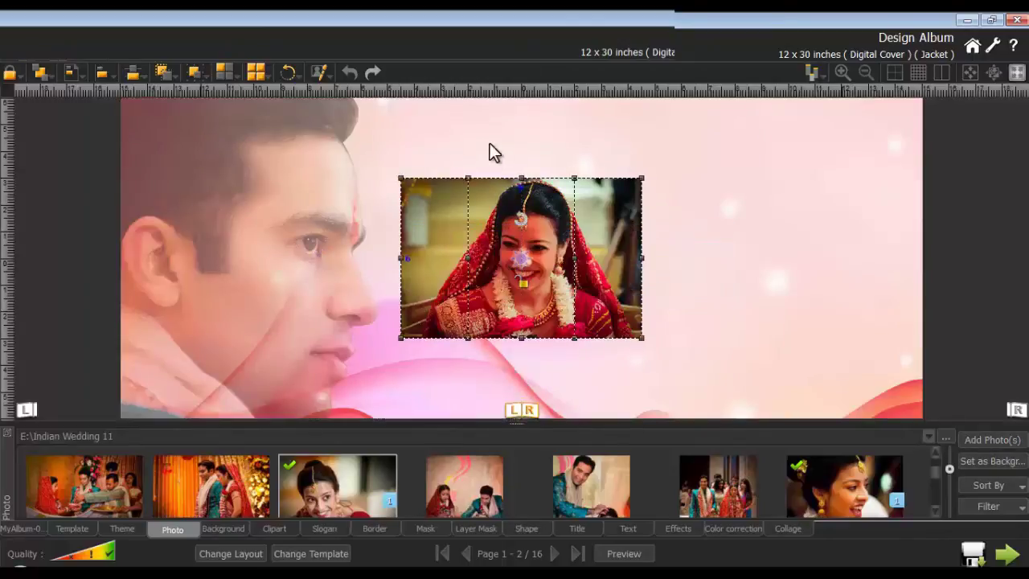
- Turn the bride photo into a 3×3 photo grid with spacing 20
{"action": "left_click", "coordinate": [228, 69]}
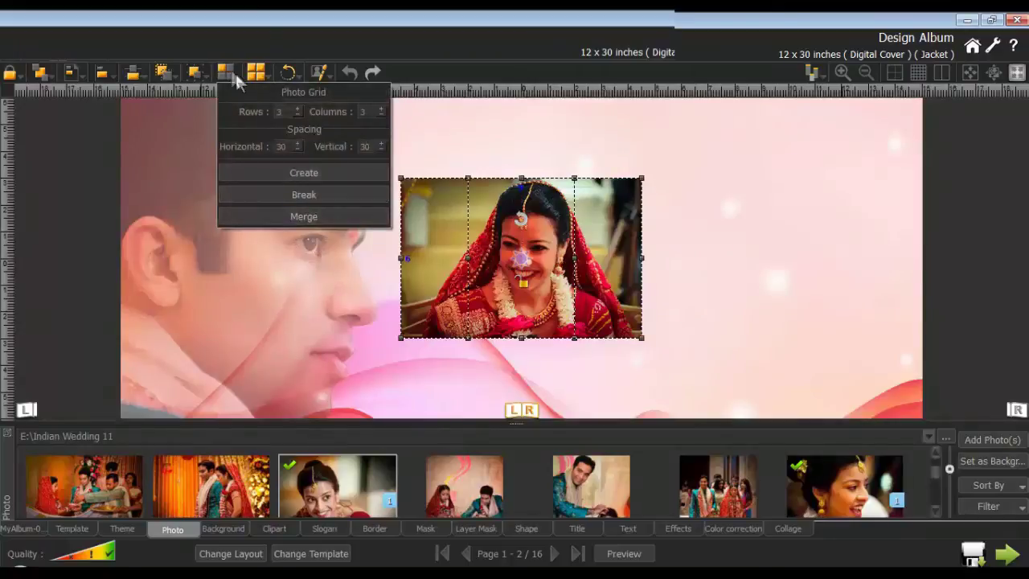
{"action": "left_click", "coordinate": [362, 113]}
{"action": "left_click", "coordinate": [277, 149]}
{"action": "type", "text": "20"}
{"action": "left_click", "coordinate": [357, 146]}
{"action": "left_click", "coordinate": [304, 175]}
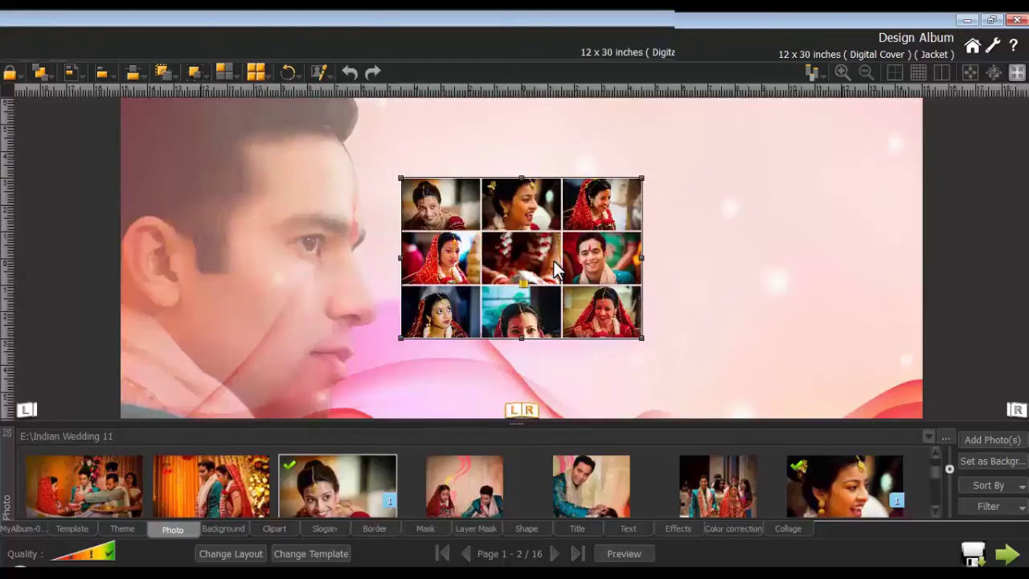
- Move the grid right, enlarge it, and reframe the centre and bottom-middle photos
{"action": "mouse_move", "coordinate": [557, 271]}
{"action": "left_mouse_down"}
{"action": "mouse_move", "coordinate": [697, 278]}
{"action": "mouse_move", "coordinate": [811, 250]}
{"action": "left_mouse_up"}
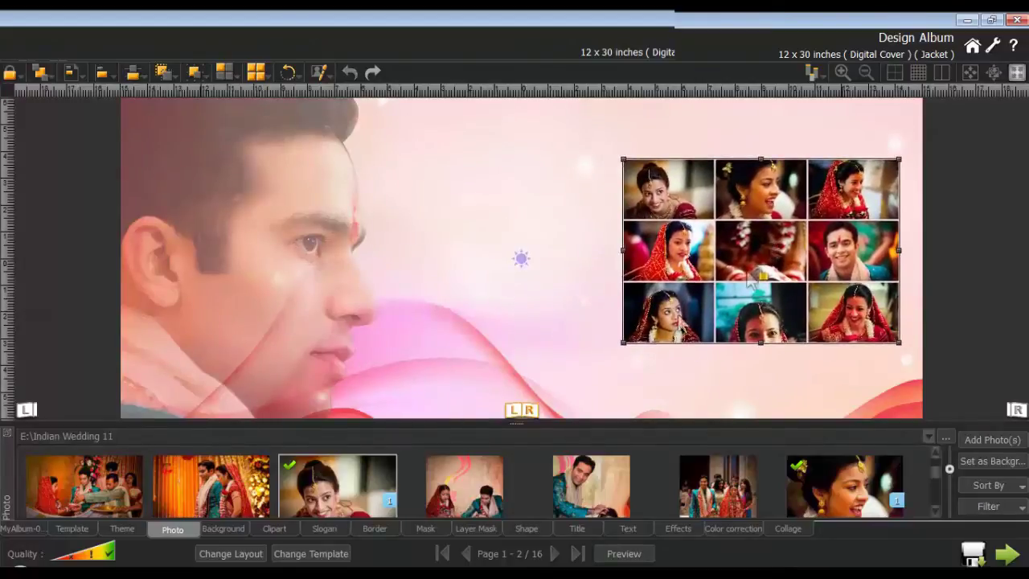
{"action": "left_click_drag", "start_coordinate": [610, 361], "coordinate": [577, 376]}
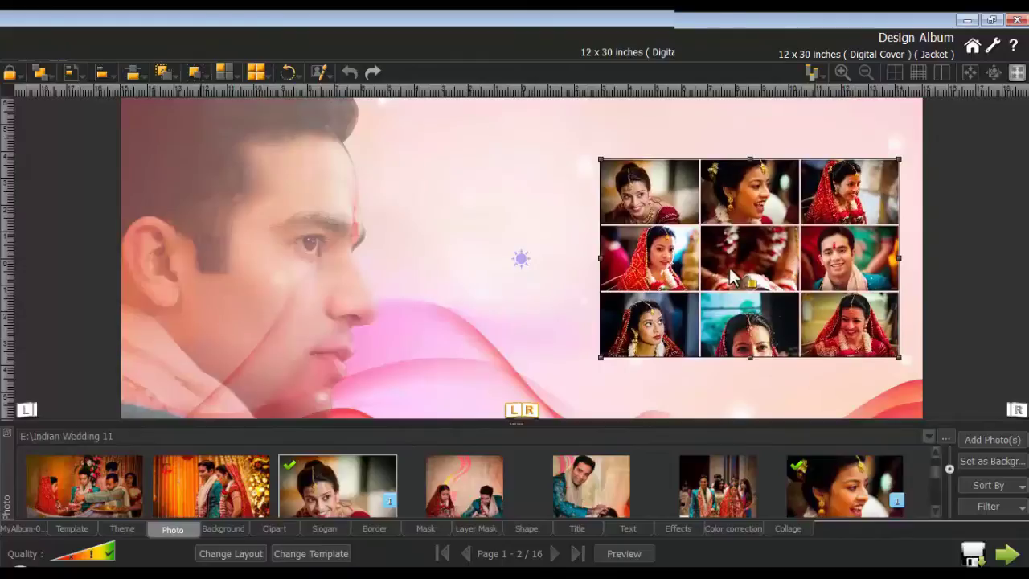
{"action": "left_click_drag", "start_coordinate": [748, 255], "coordinate": [758, 156]}
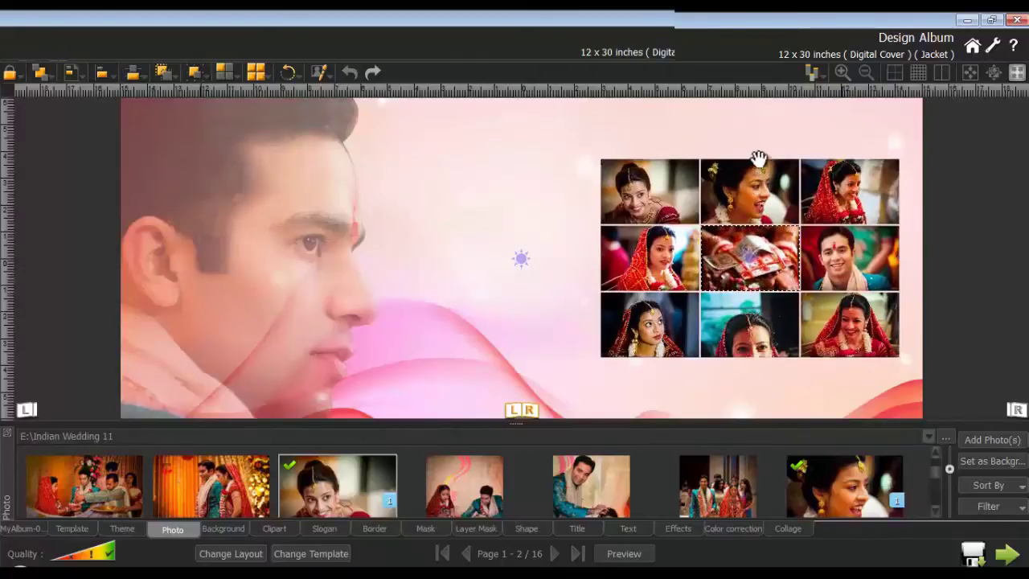
{"action": "left_click_drag", "start_coordinate": [743, 318], "coordinate": [752, 337]}
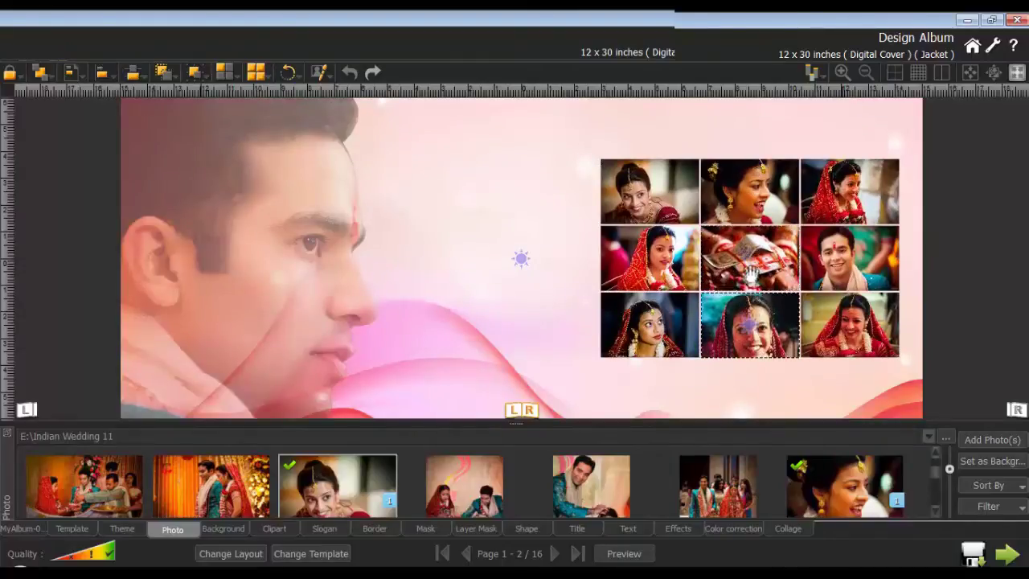
{"action": "left_click", "coordinate": [691, 354]}
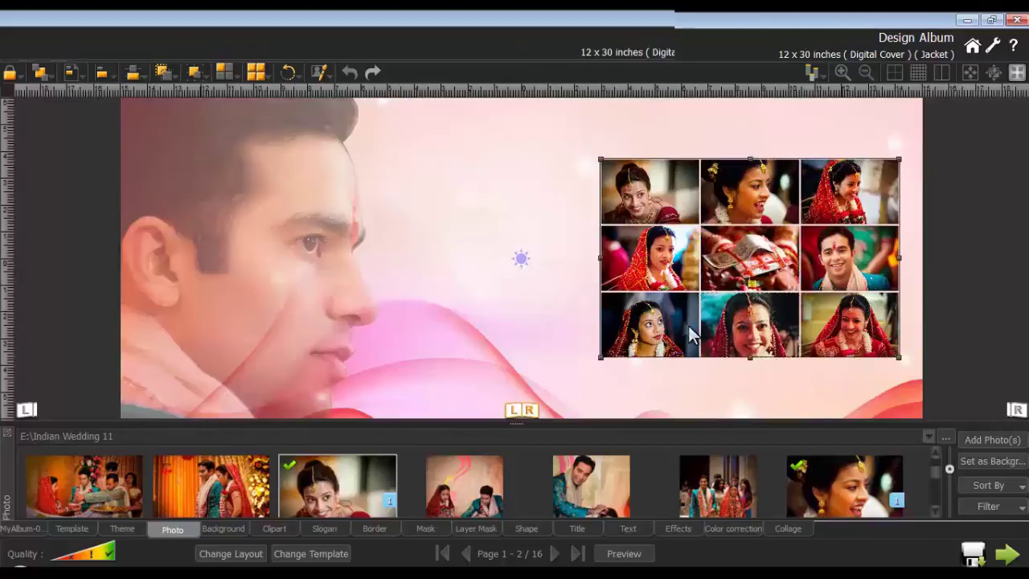
{"action": "left_click", "coordinate": [225, 72]}
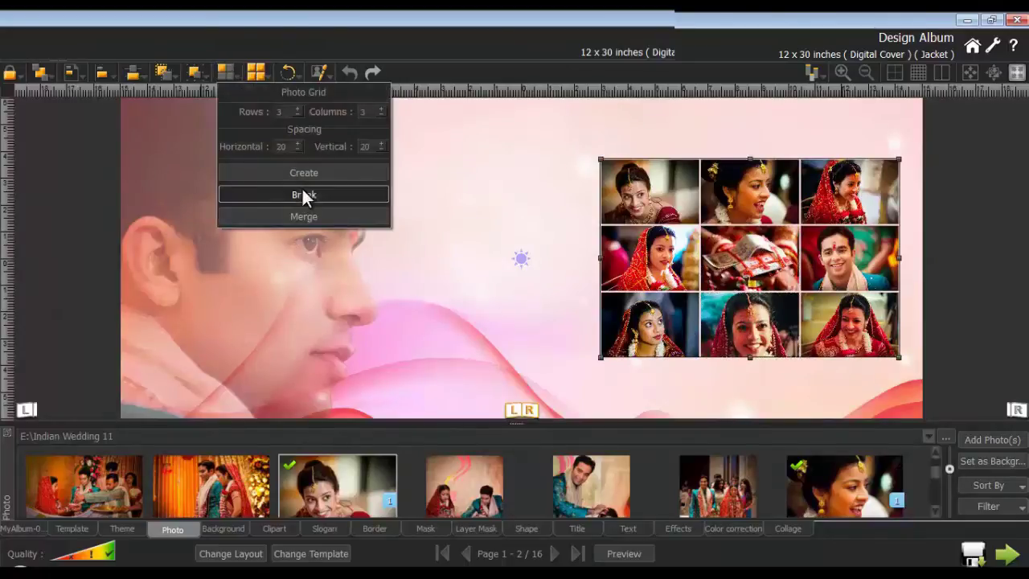
{"action": "left_click", "coordinate": [303, 196]}
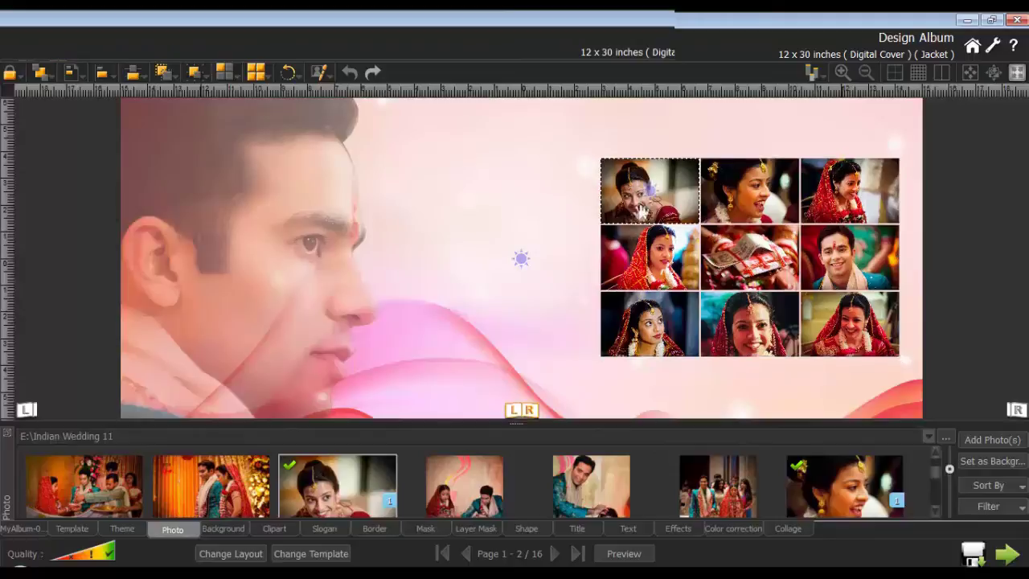
- Merge the top-left and middle-left cells into one tall photo, reframe it, and select all cells
{"action": "left_click_drag", "start_coordinate": [639, 201], "coordinate": [657, 260]}
{"action": "left_click", "coordinate": [225, 71]}
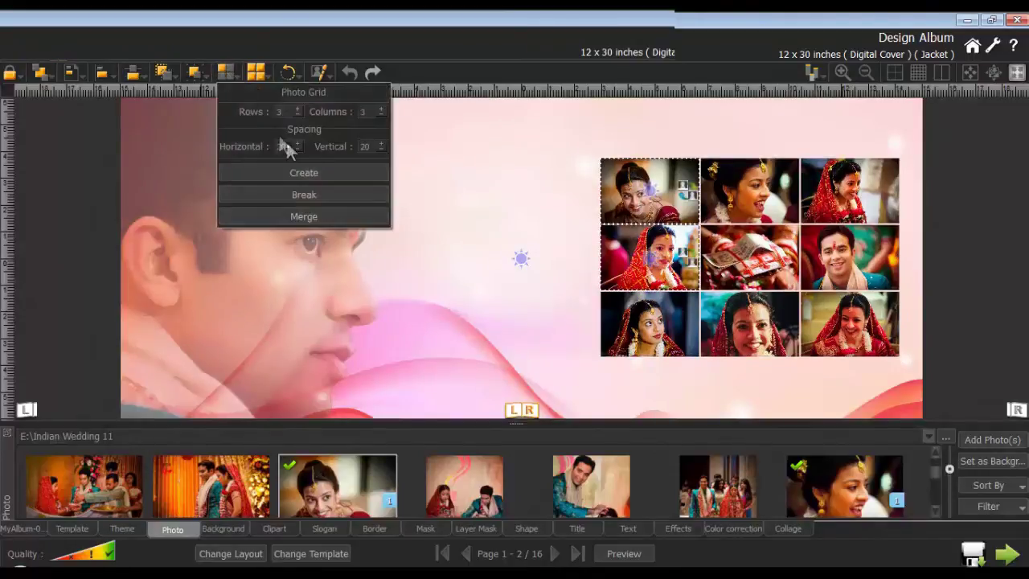
{"action": "left_click", "coordinate": [314, 216]}
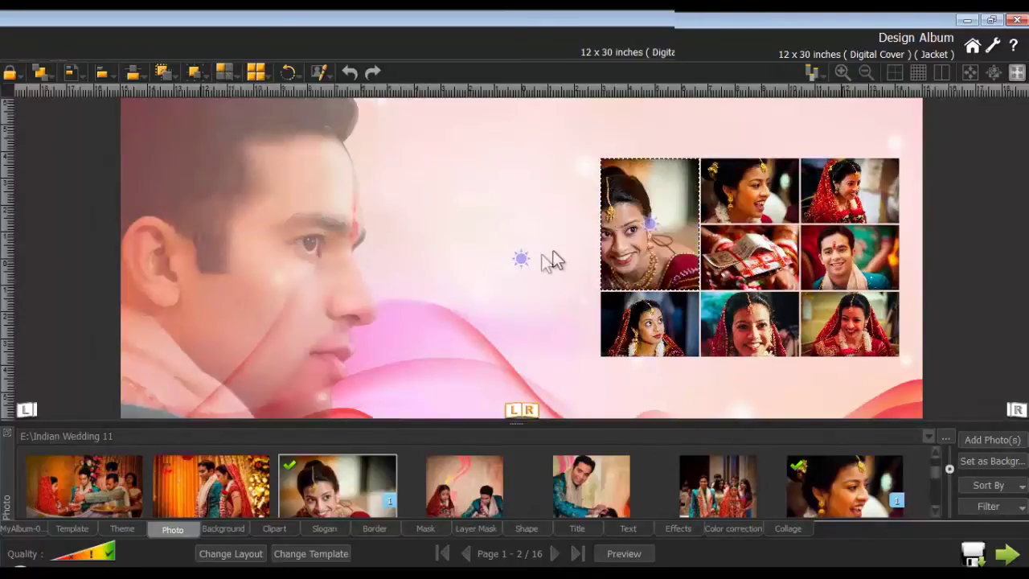
{"action": "left_click_drag", "start_coordinate": [647, 225], "coordinate": [696, 221]}
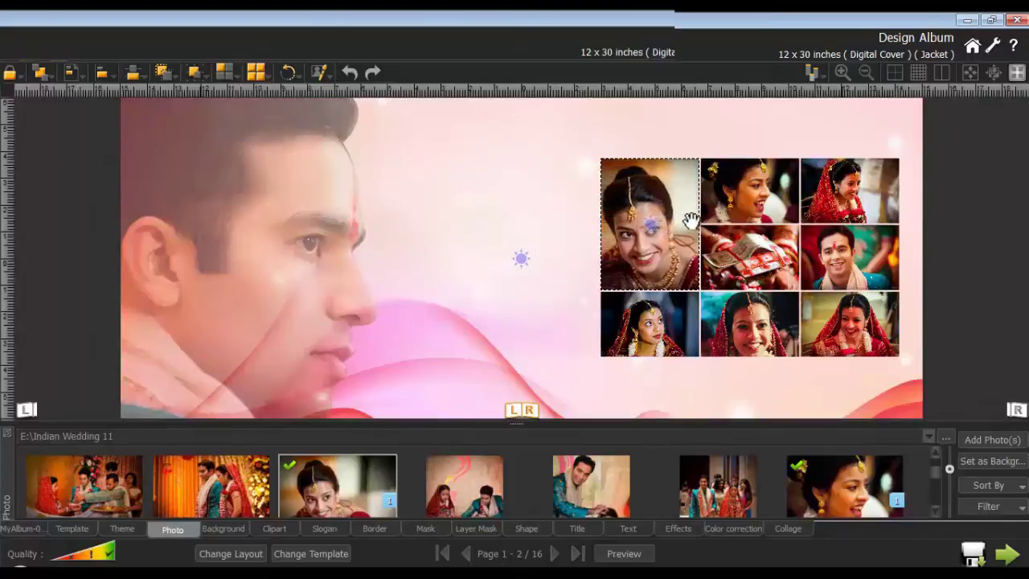
{"action": "key", "text": "ctrl+a"}
- Give all grid photos a dark drop shadow preset
{"action": "left_click", "coordinate": [677, 529]}
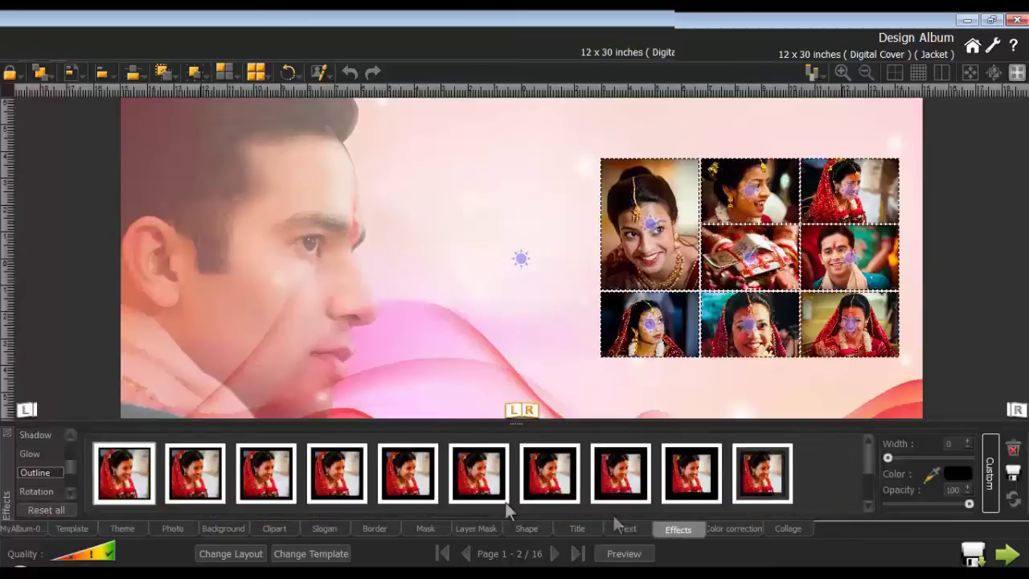
{"action": "left_click", "coordinate": [118, 479]}
{"action": "left_click", "coordinate": [33, 437]}
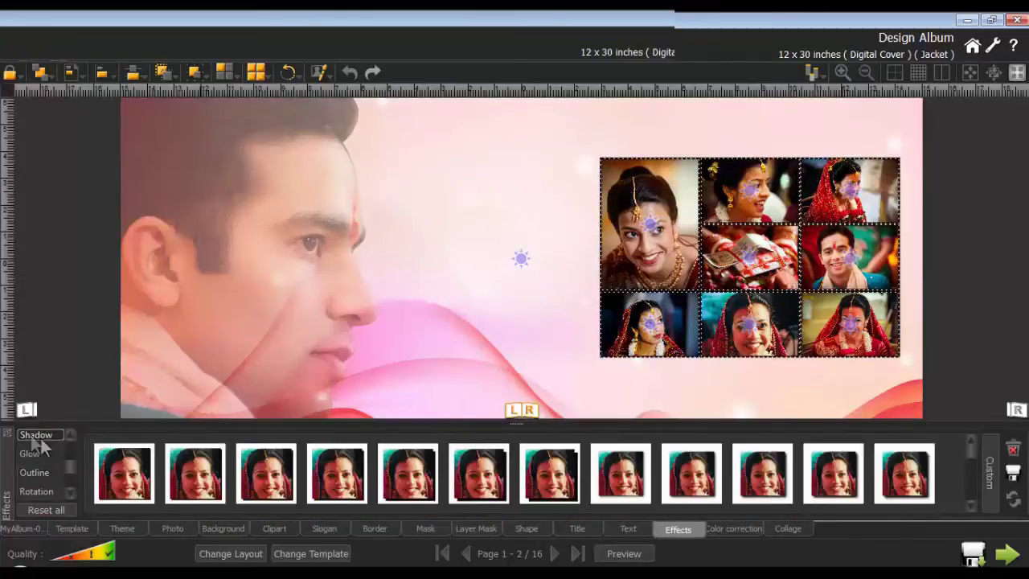
{"action": "left_click", "coordinate": [760, 480]}
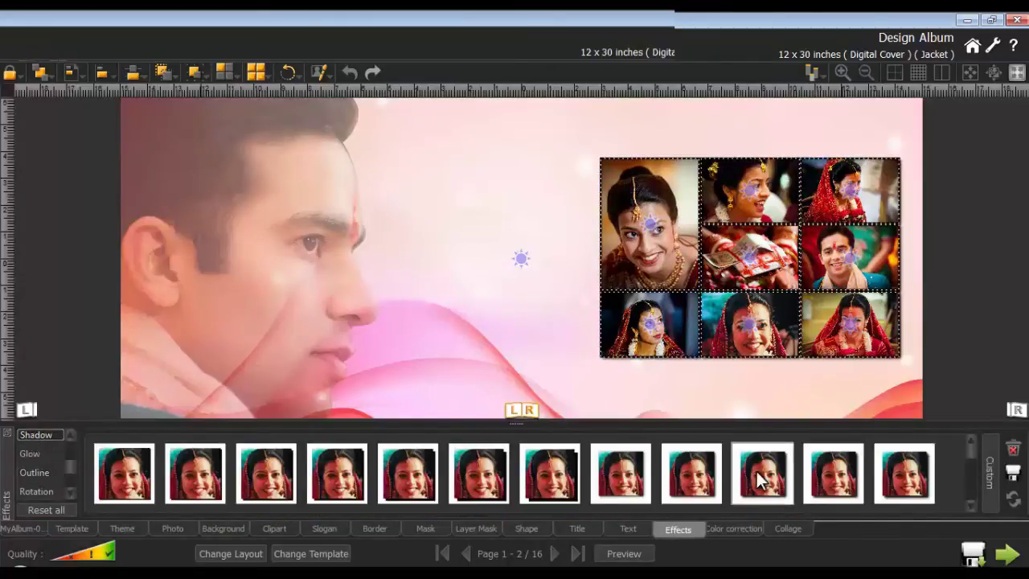
{"action": "left_click", "coordinate": [567, 376]}
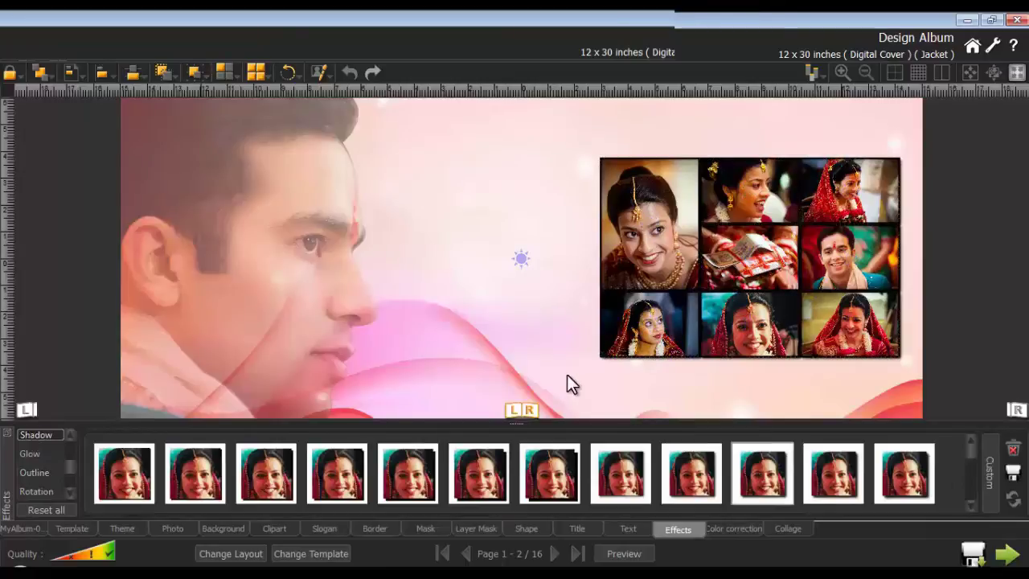
{"action": "left_click", "coordinate": [322, 529]}
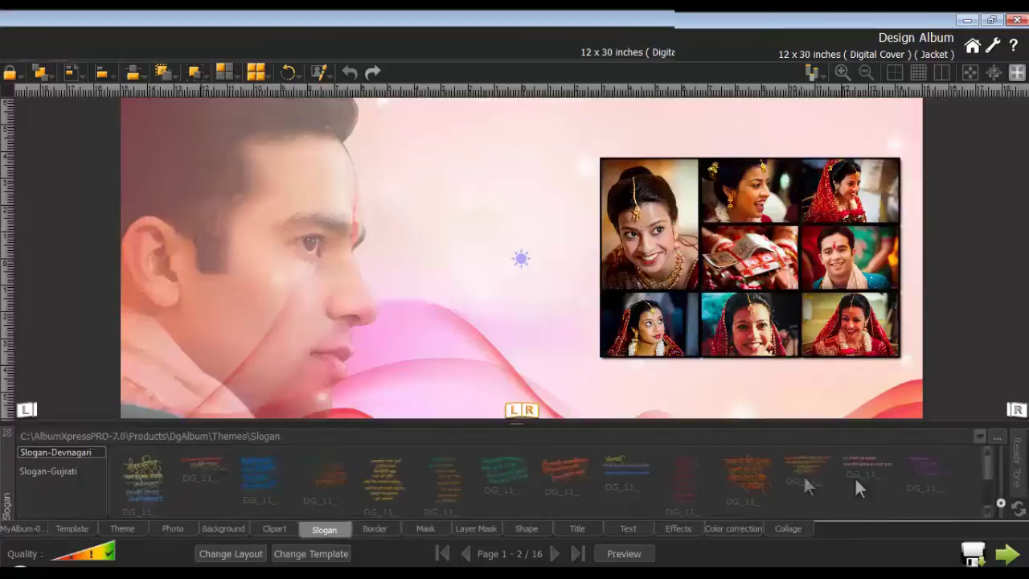
- Add a four-line Devanagari slogan between the groom's portrait and the grid
{"action": "left_click_drag", "start_coordinate": [983, 464], "coordinate": [981, 493]}
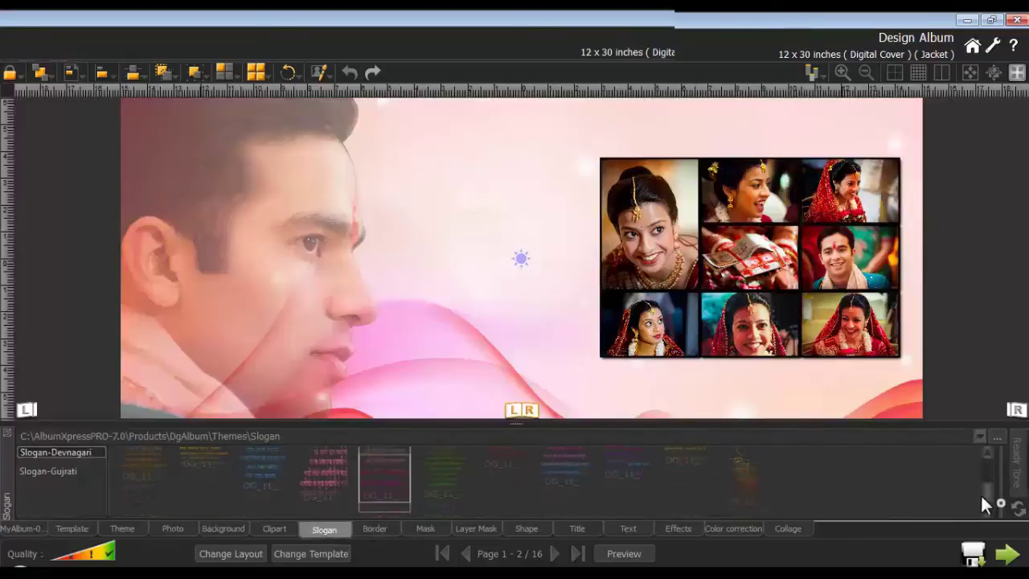
{"action": "double_click", "coordinate": [376, 465]}
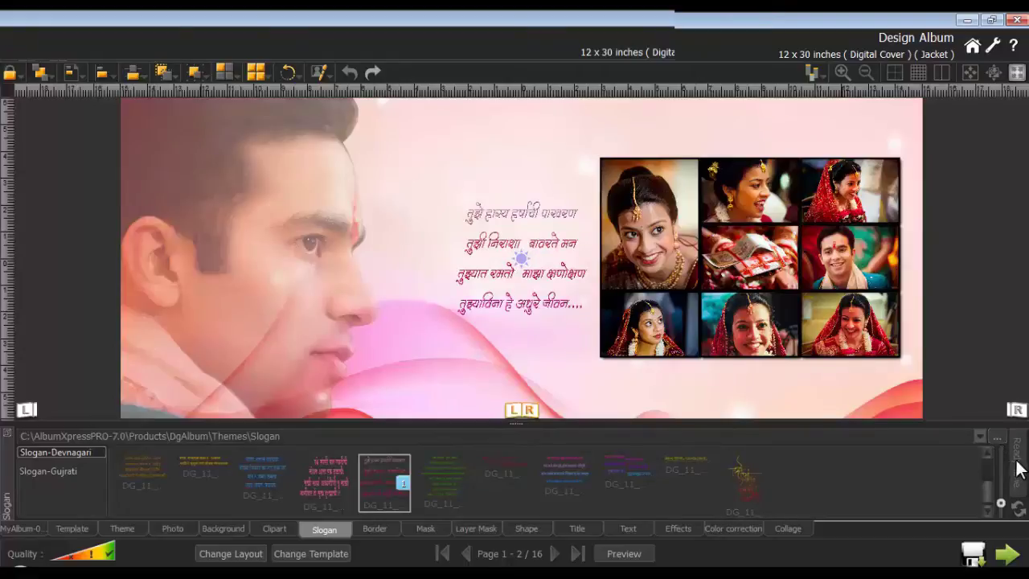
{"action": "left_click", "coordinate": [527, 293]}
{"action": "left_click", "coordinate": [1017, 470]}
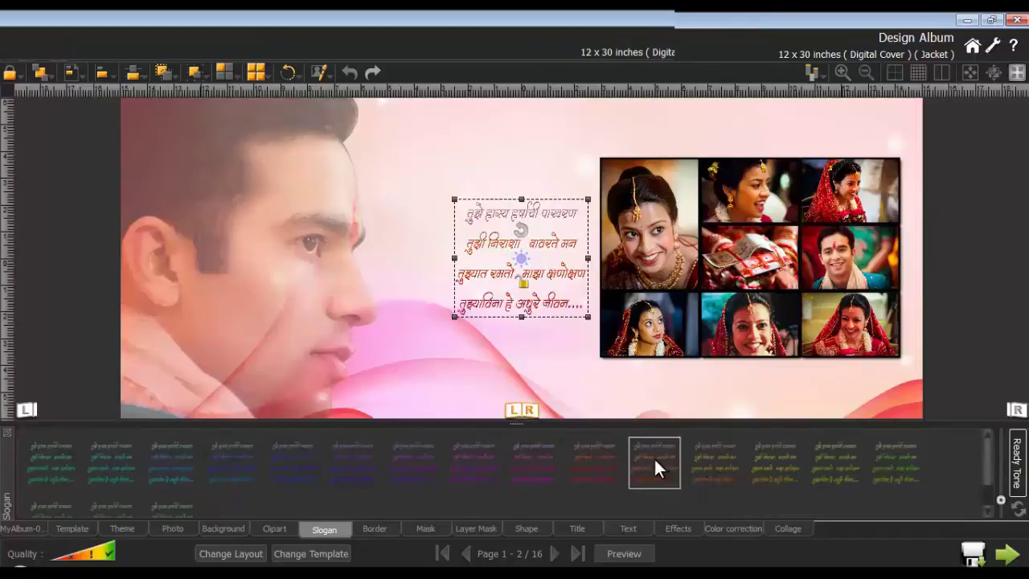
{"action": "left_click", "coordinate": [1019, 511]}
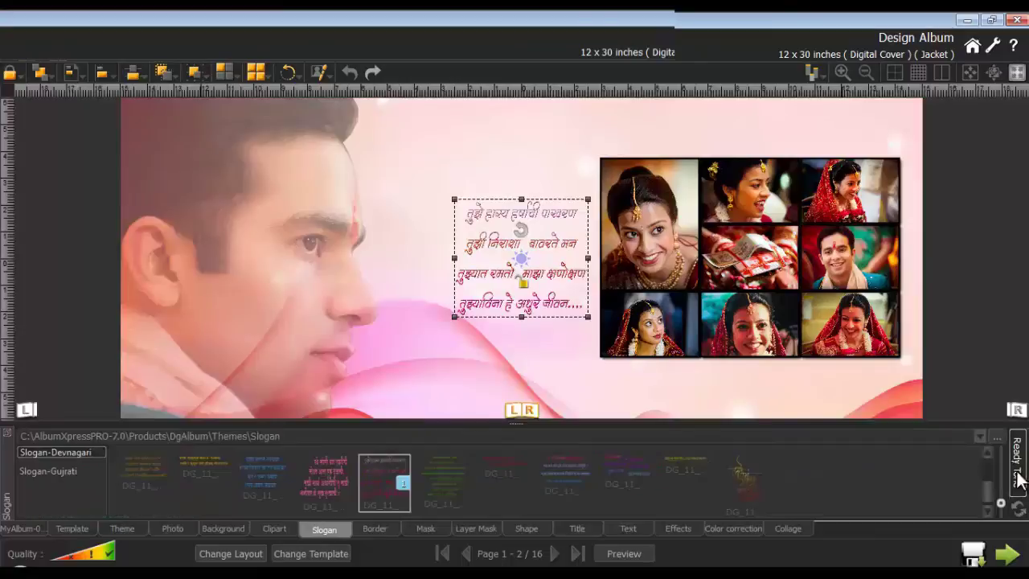
{"action": "left_click", "coordinate": [675, 529]}
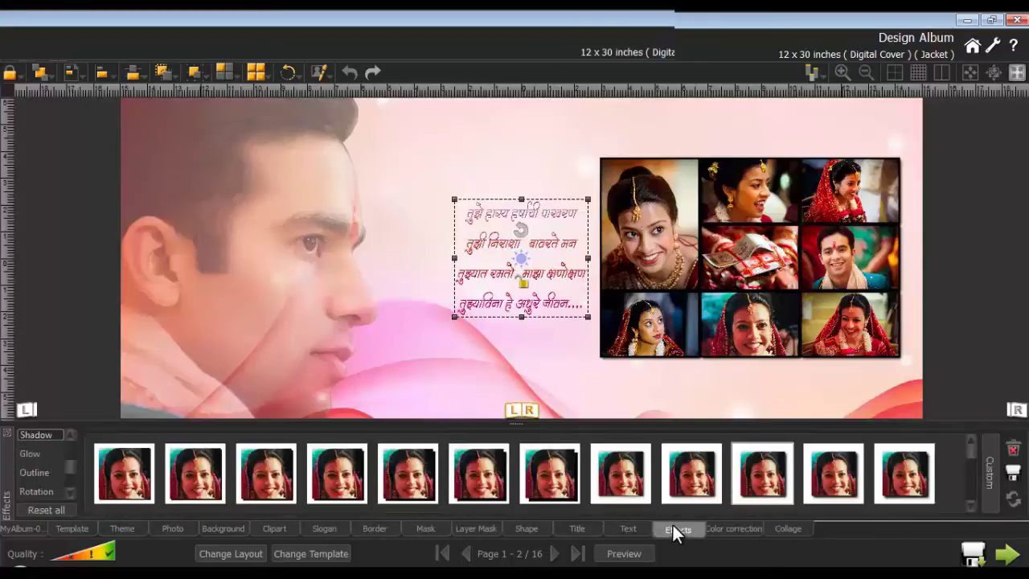
- Give the slogan a dark drop shadow and enlarge it beside the collage
{"action": "left_click", "coordinate": [693, 479]}
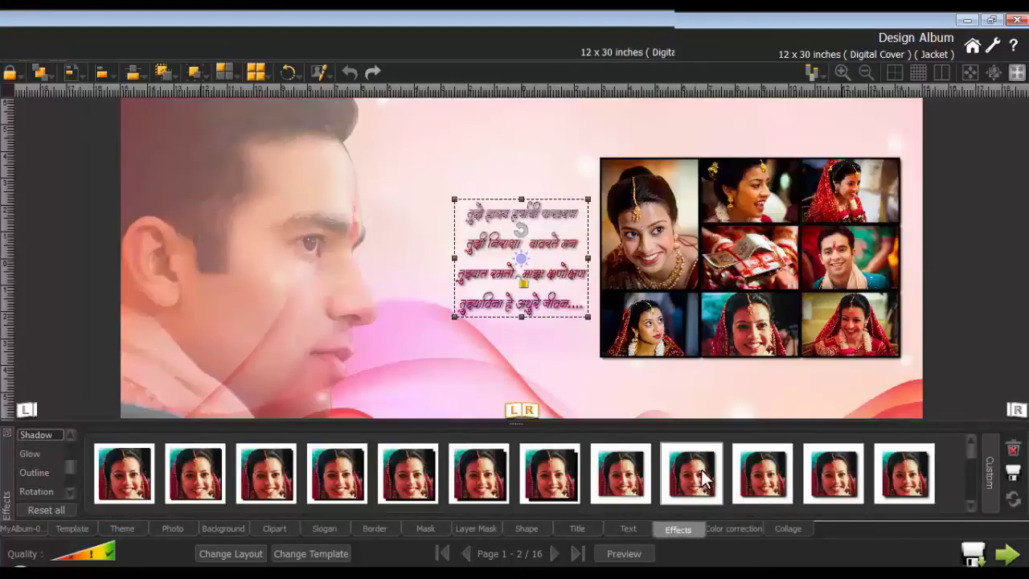
{"action": "mouse_move", "coordinate": [455, 316]}
{"action": "left_mouse_down"}
{"action": "mouse_move", "coordinate": [413, 370]}
{"action": "mouse_move", "coordinate": [390, 378]}
{"action": "left_mouse_up"}
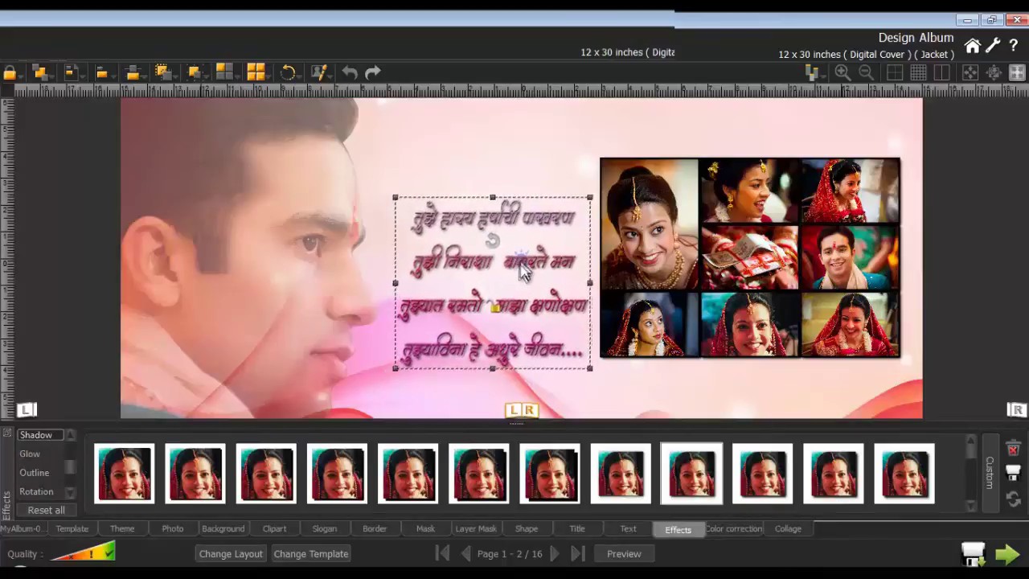
{"action": "left_click_drag", "start_coordinate": [523, 292], "coordinate": [522, 261]}
{"action": "left_click", "coordinate": [545, 354]}
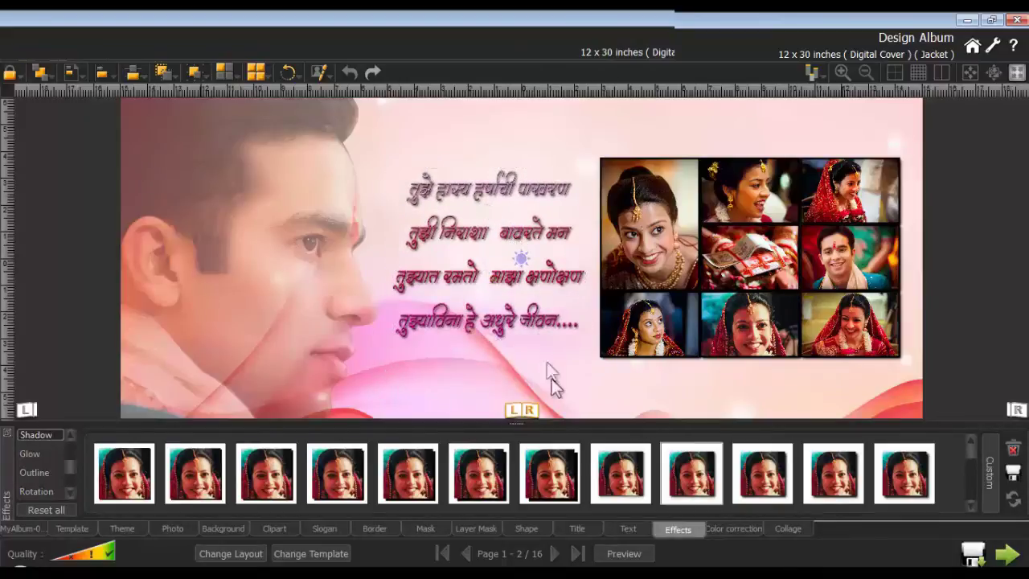
- Go to spread 3–4 and place the garland-exchange photo on the left page
{"action": "left_click", "coordinate": [554, 553]}
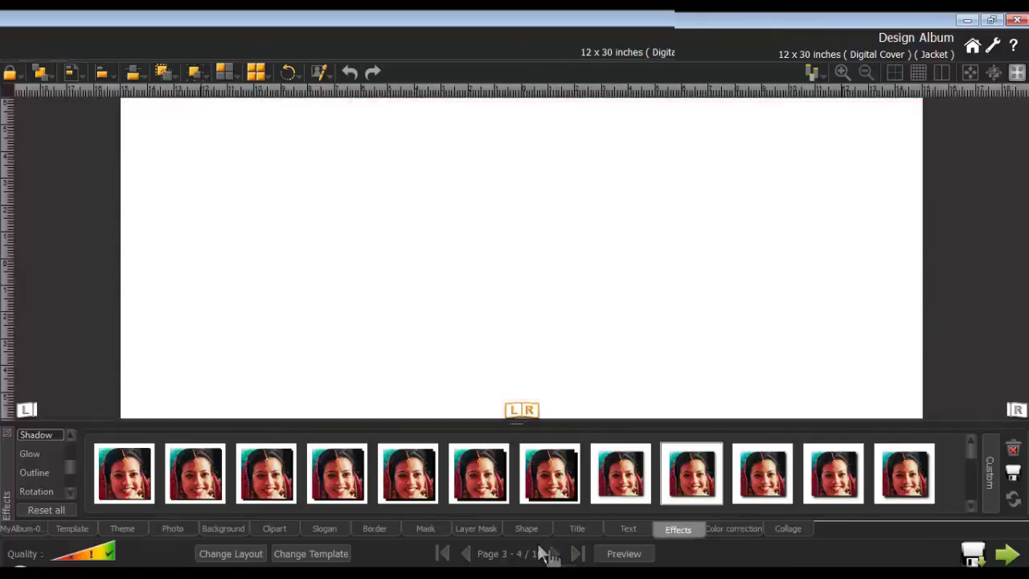
{"action": "left_click", "coordinate": [172, 528]}
{"action": "scroll", "coordinate": [933, 479], "scroll_direction": "down", "scroll_amount": 1}
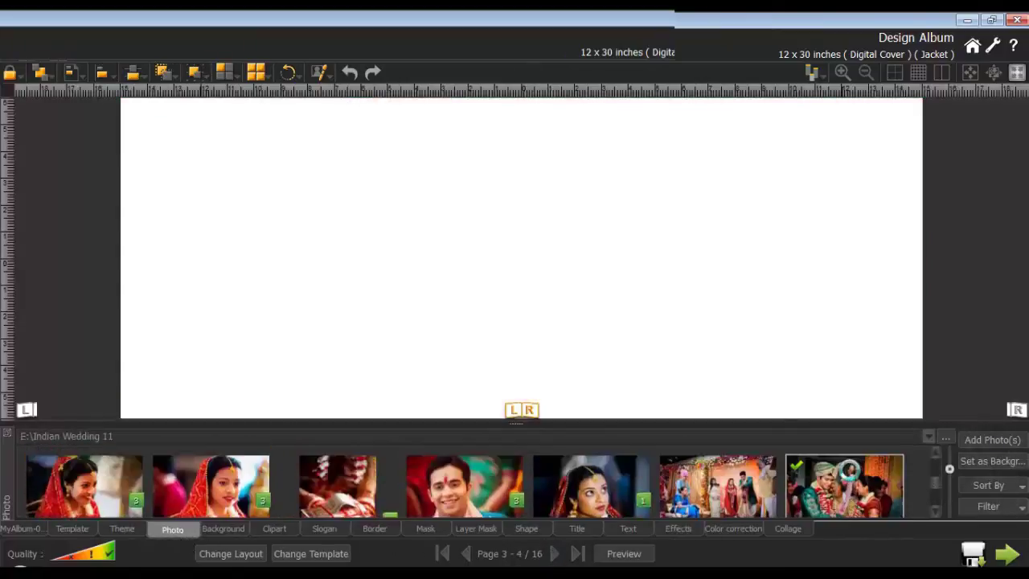
{"action": "left_click_drag", "start_coordinate": [844, 483], "coordinate": [310, 211]}
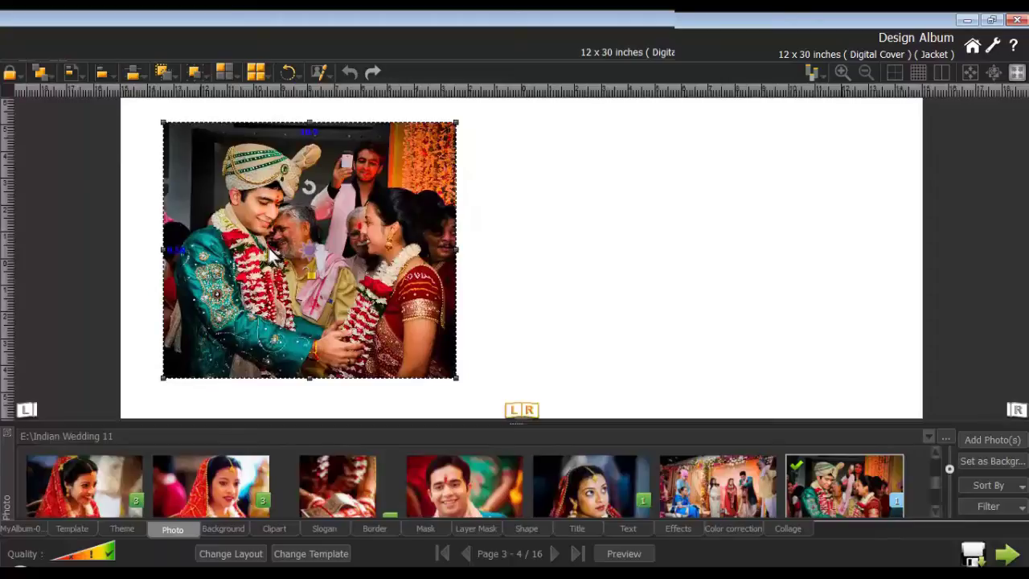
{"action": "left_click", "coordinate": [256, 72]}
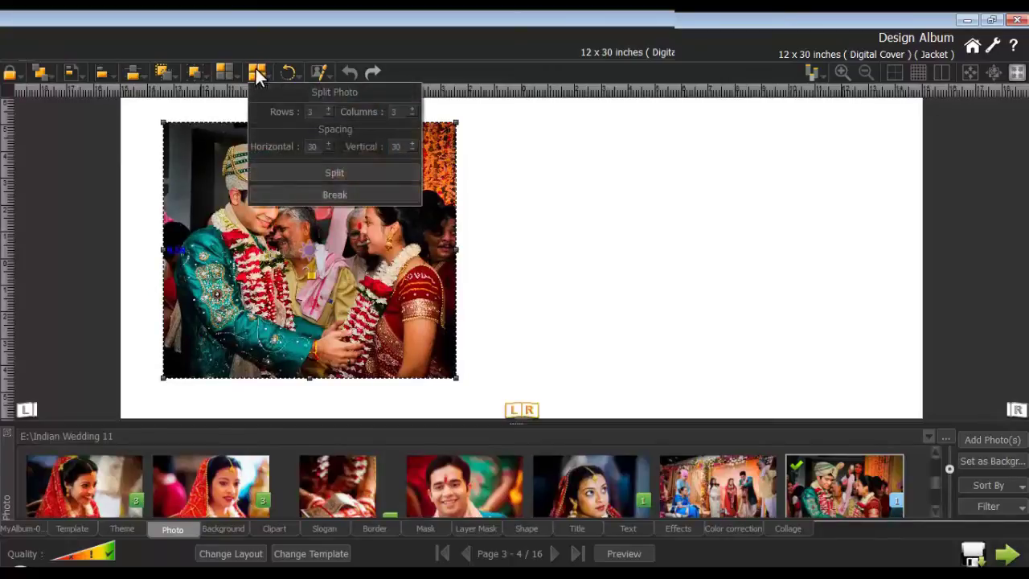
- Split the garland photo into 3 rows by 3 columns with 30 spacing, then break it into nine tiles
{"action": "double_click", "coordinate": [311, 112]}
{"action": "double_click", "coordinate": [392, 112]}
{"action": "double_click", "coordinate": [310, 148]}
{"action": "double_click", "coordinate": [397, 147]}
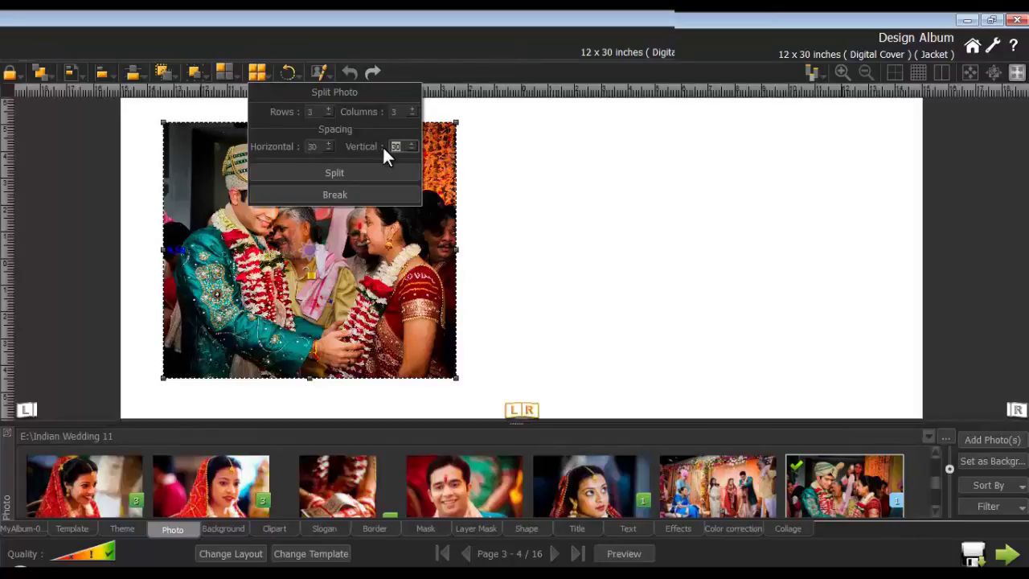
{"action": "left_click", "coordinate": [334, 172]}
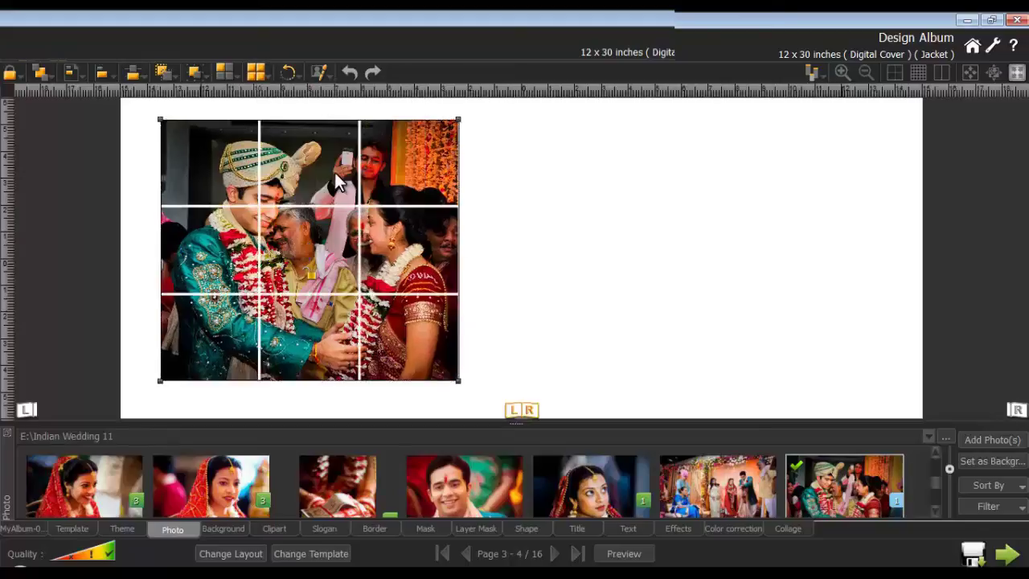
{"action": "left_click", "coordinate": [256, 72]}
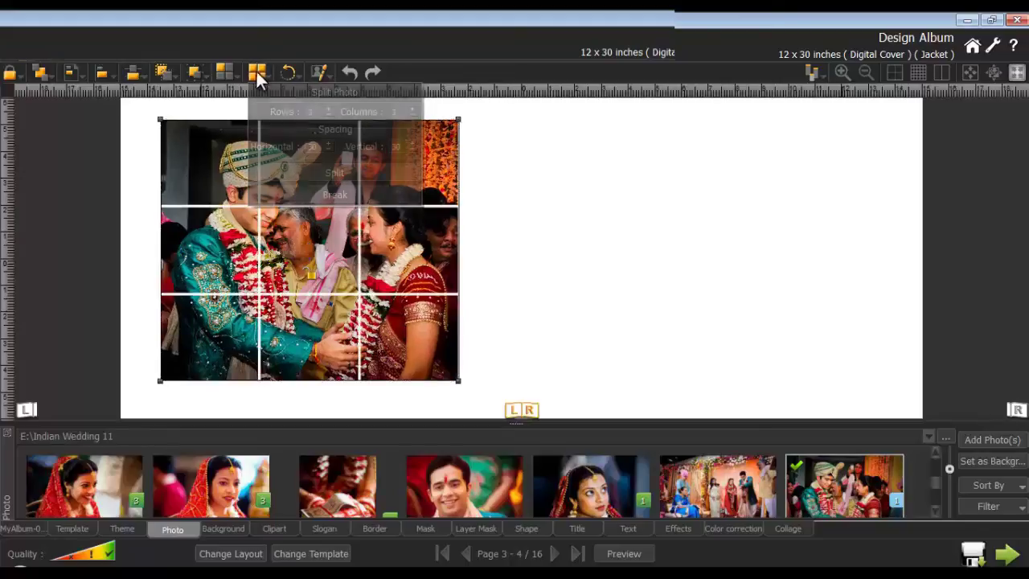
{"action": "left_click", "coordinate": [336, 195]}
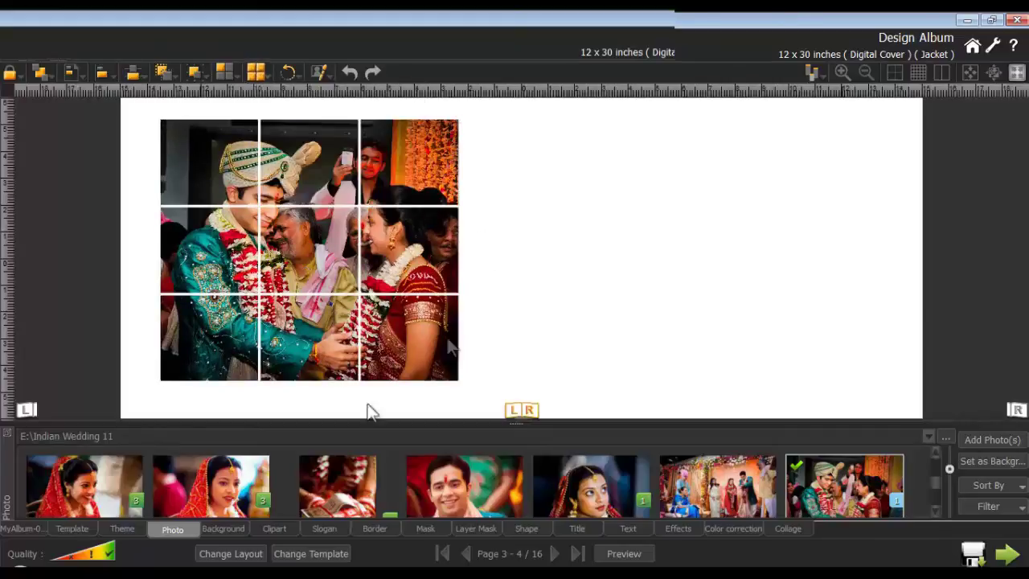
- Apply the green swirl abstract background to the spread
{"action": "left_click", "coordinate": [223, 528]}
{"action": "scroll", "coordinate": [898, 474], "scroll_direction": "down", "scroll_amount": 1}
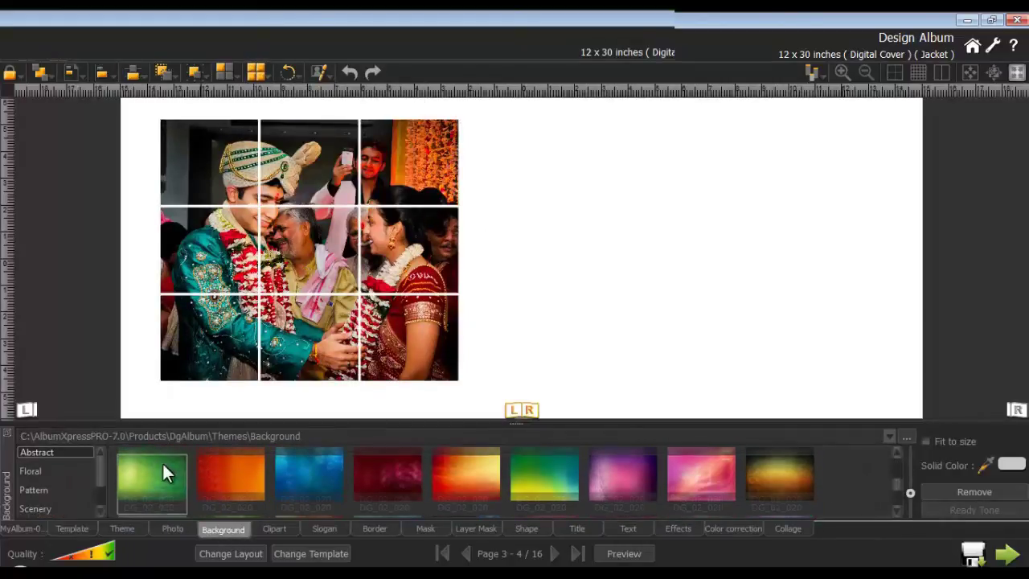
{"action": "left_click", "coordinate": [163, 464]}
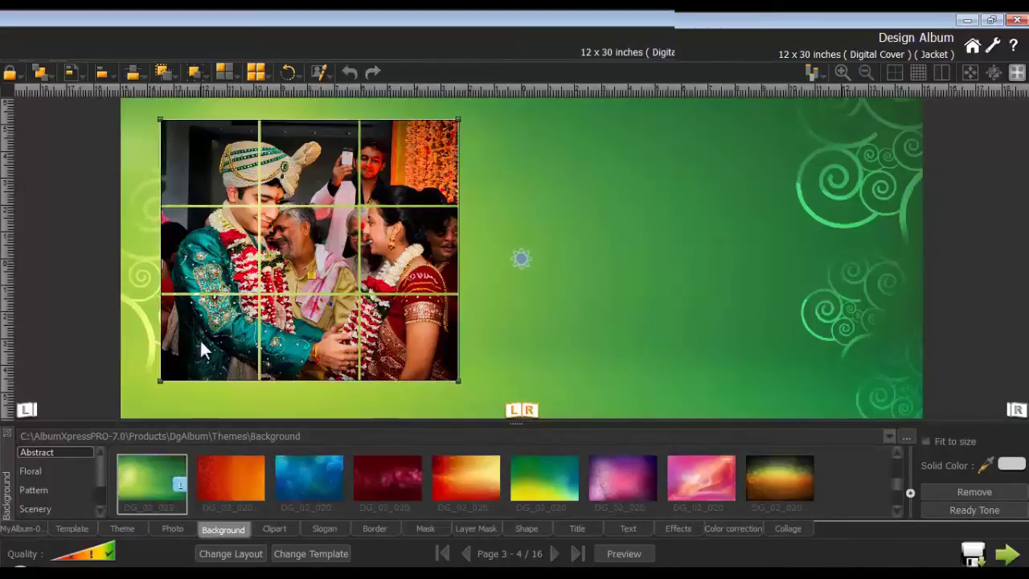
- Tint the tile columns with the red preset and give the middle column a sepia tone
{"action": "mouse_move", "coordinate": [205, 346]}
{"action": "left_click", "coordinate": [677, 529]}
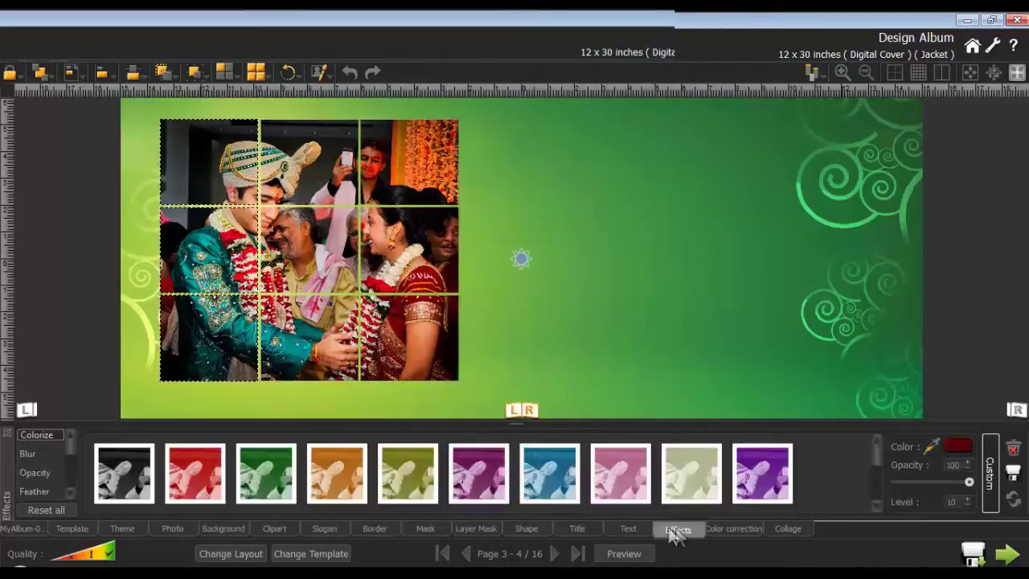
{"action": "left_click", "coordinate": [36, 472]}
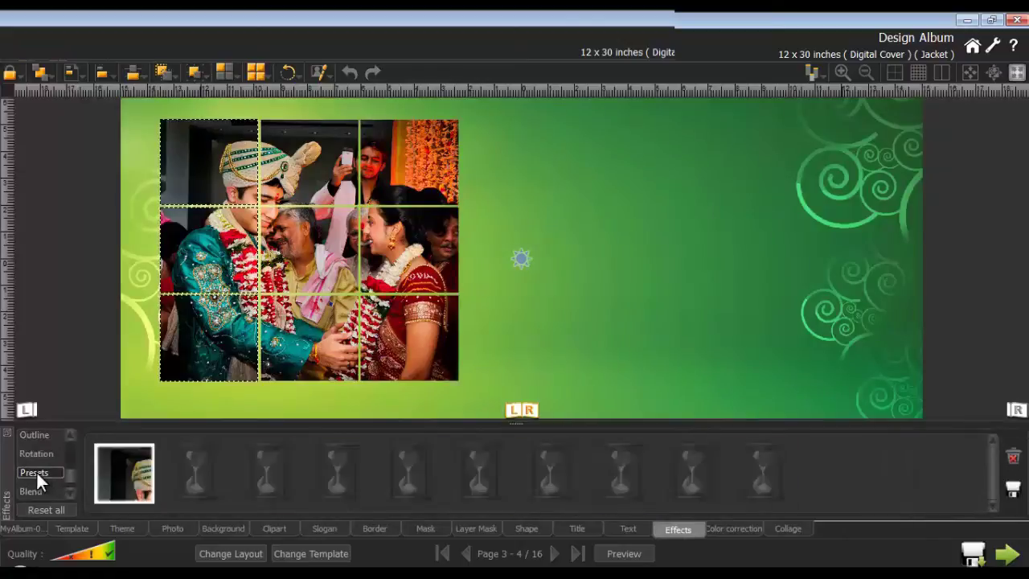
{"action": "left_click", "coordinate": [262, 472]}
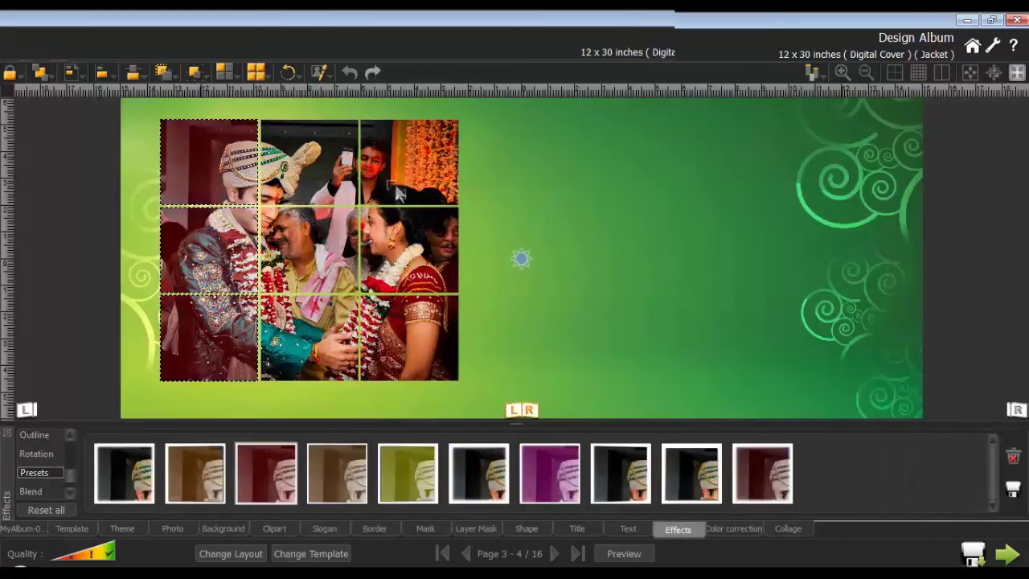
{"action": "left_click", "coordinate": [266, 481]}
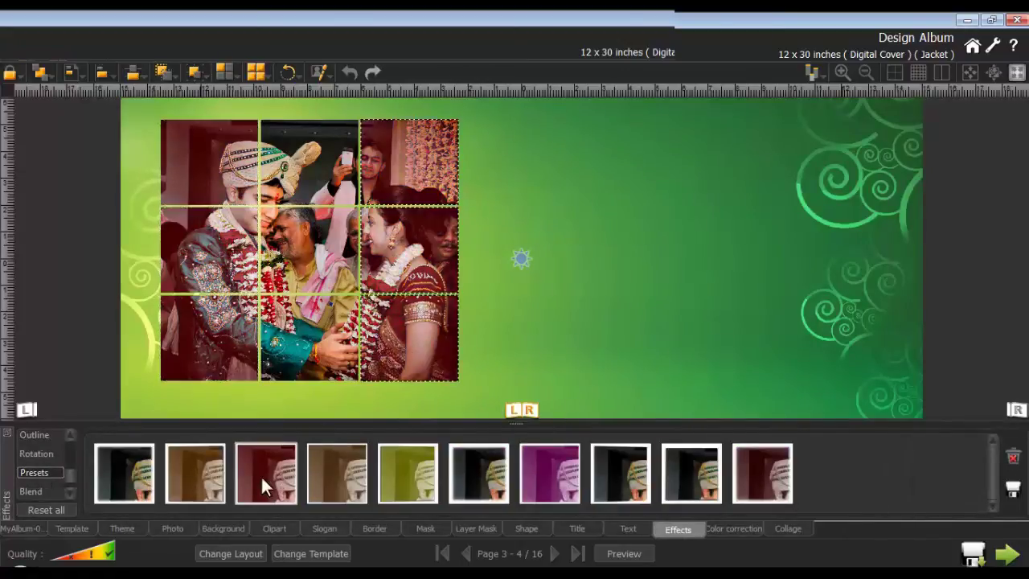
{"action": "left_click", "coordinate": [318, 193]}
{"action": "left_click", "coordinate": [333, 475]}
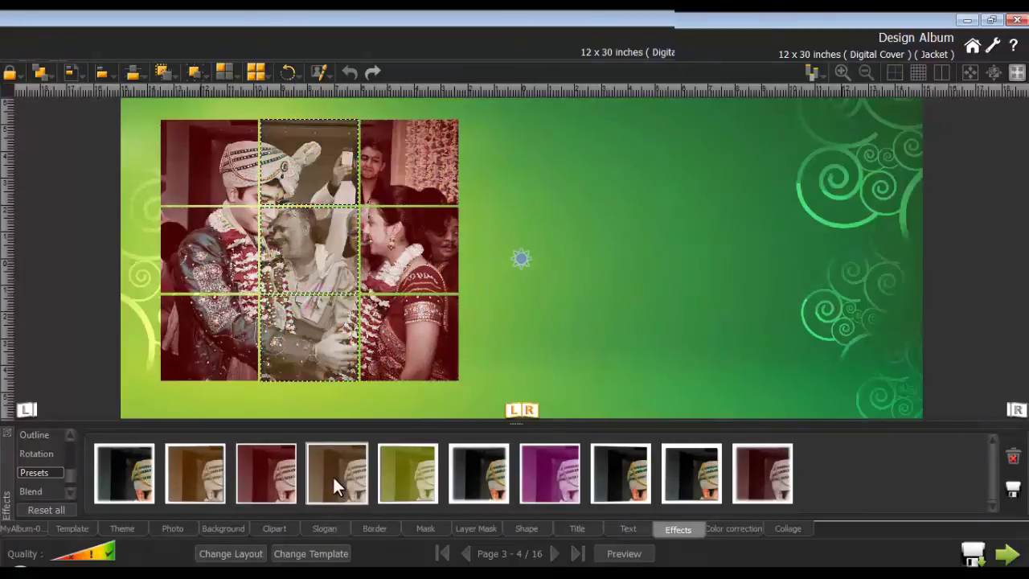
- Place the couple photo on the right page and fit it to the page
{"action": "left_click", "coordinate": [172, 528]}
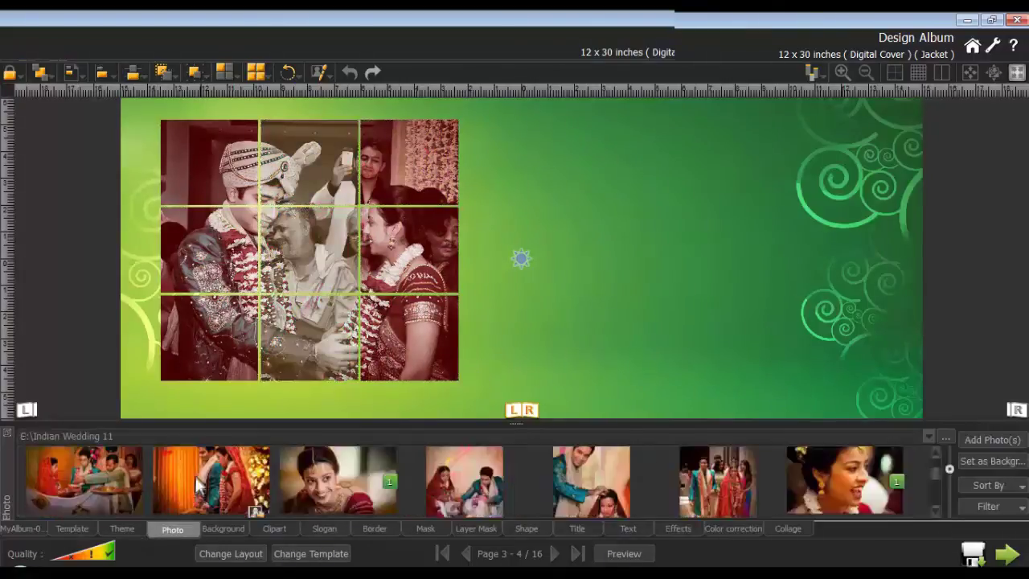
{"action": "left_click_drag", "start_coordinate": [210, 485], "coordinate": [603, 320]}
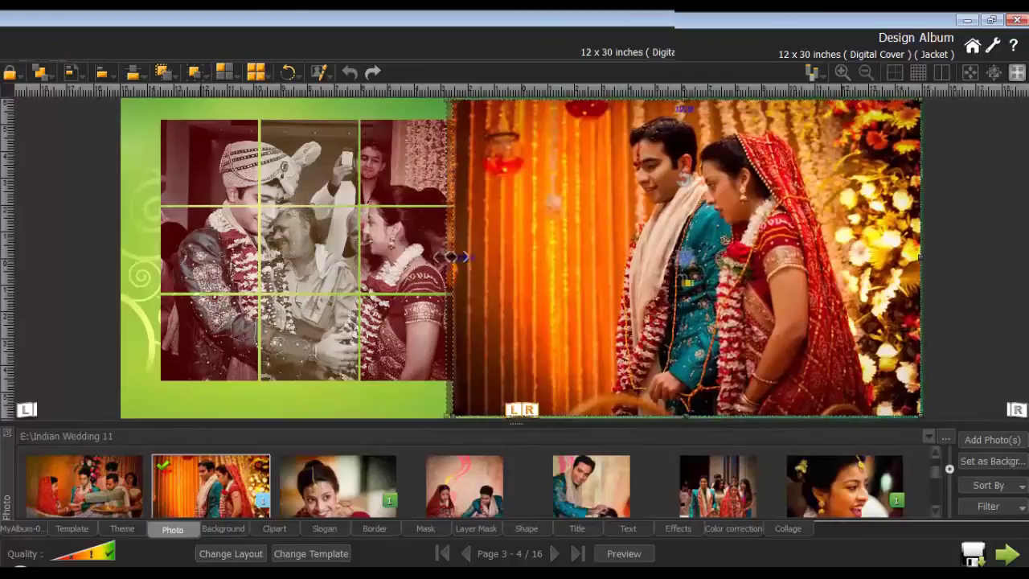
{"action": "left_click_drag", "start_coordinate": [450, 257], "coordinate": [464, 257]}
- Tint the couple photo green with Colorize and bring up the mask library
{"action": "left_click", "coordinate": [678, 529]}
{"action": "scroll", "coordinate": [72, 471], "scroll_direction": "down", "scroll_amount": 2}
{"action": "scroll", "coordinate": [73, 458], "scroll_direction": "down", "scroll_amount": 2}
{"action": "left_click", "coordinate": [55, 436]}
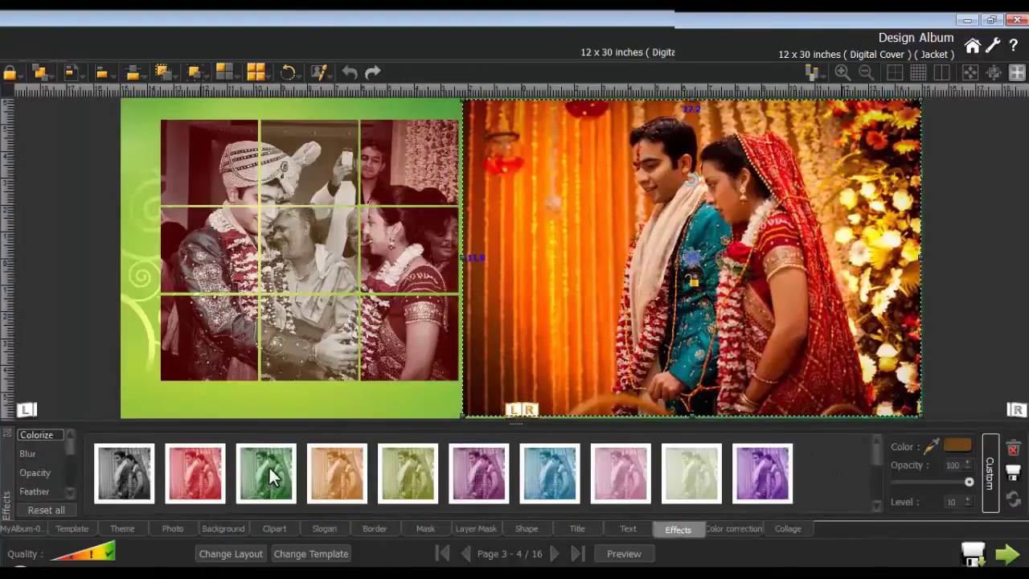
{"action": "left_click", "coordinate": [270, 475]}
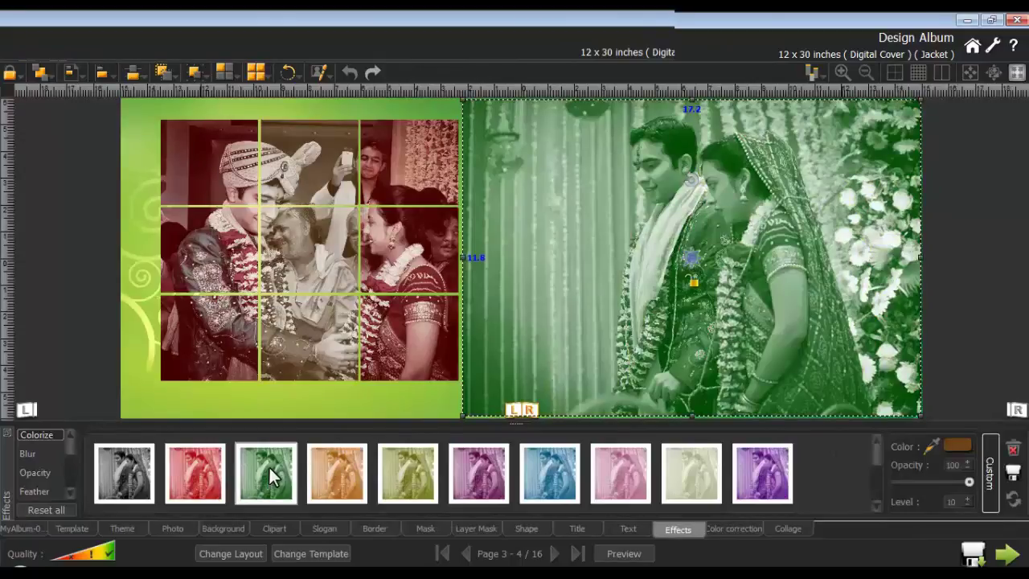
{"action": "left_click", "coordinate": [427, 528]}
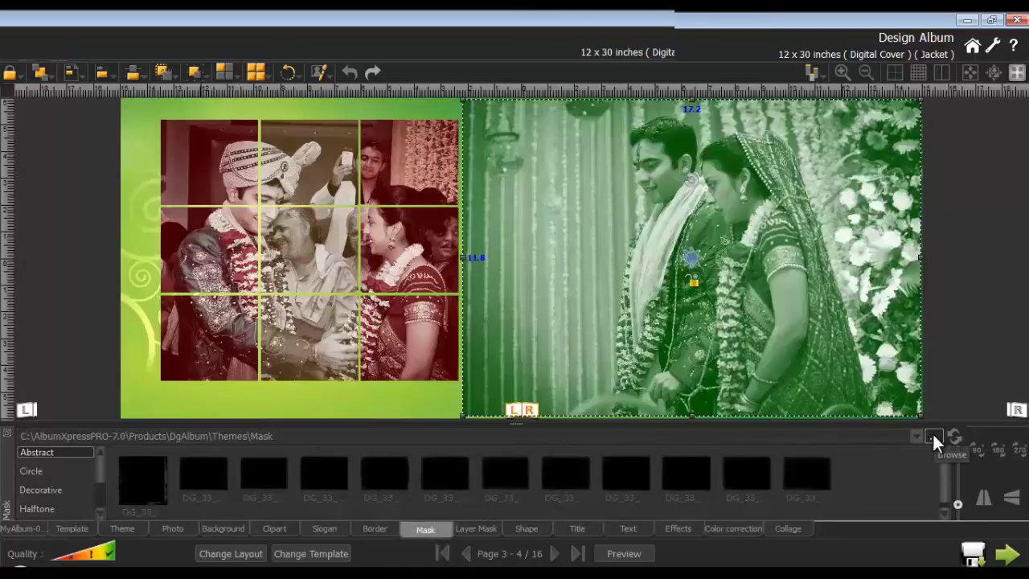
- Give the green couple photo a soft-edged Simple mask so its borders fade out
{"action": "left_click_drag", "start_coordinate": [957, 504], "coordinate": [958, 495]}
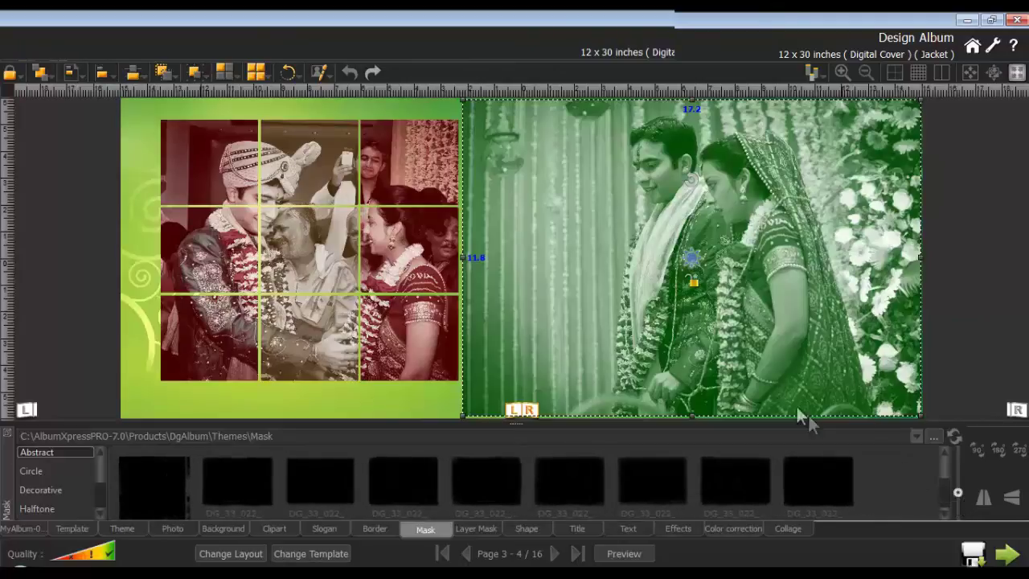
{"action": "scroll", "coordinate": [97, 498], "scroll_direction": "down", "scroll_amount": 1}
{"action": "left_click", "coordinate": [47, 489]}
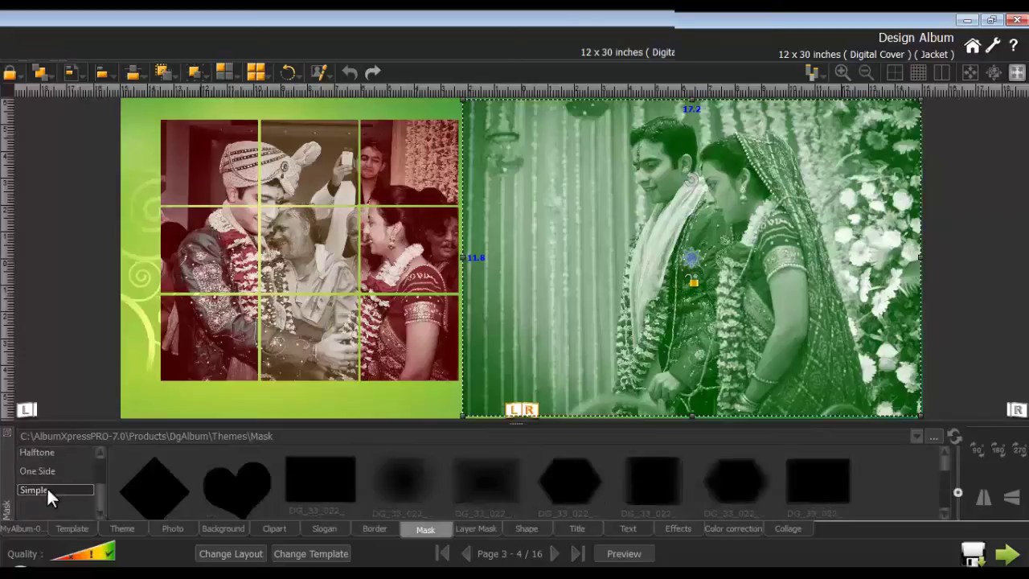
{"action": "left_click", "coordinate": [810, 476]}
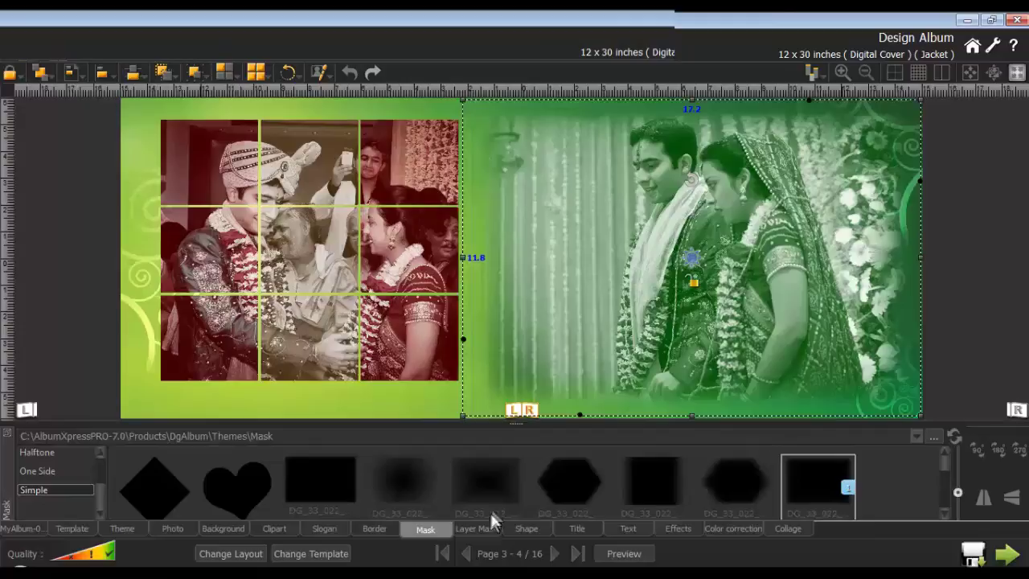
- Stamp colour into the couple photo with a decorative round mask brush at size 1001
{"action": "left_click", "coordinate": [476, 529]}
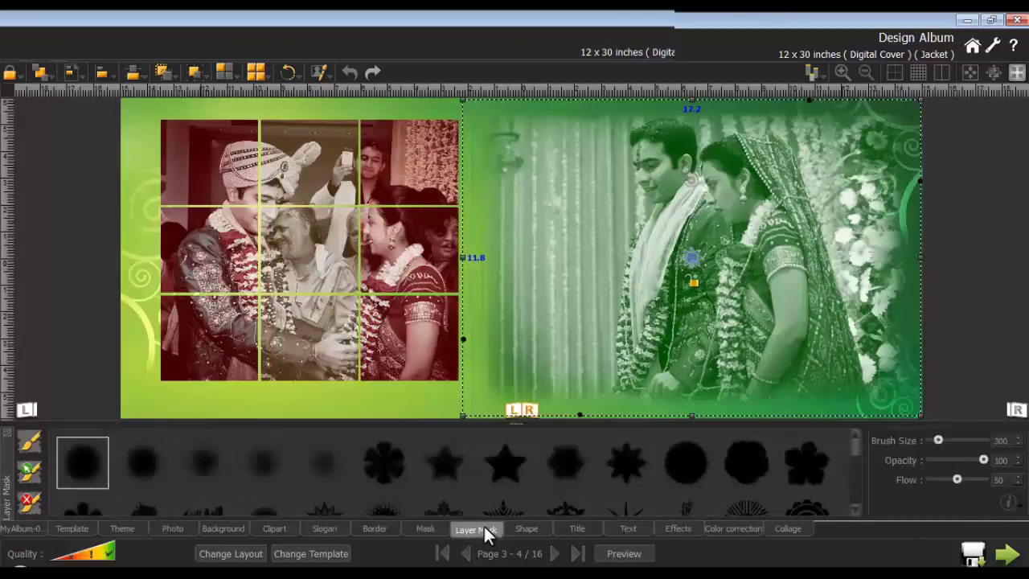
{"action": "scroll", "coordinate": [848, 450], "scroll_direction": "down", "scroll_amount": 1}
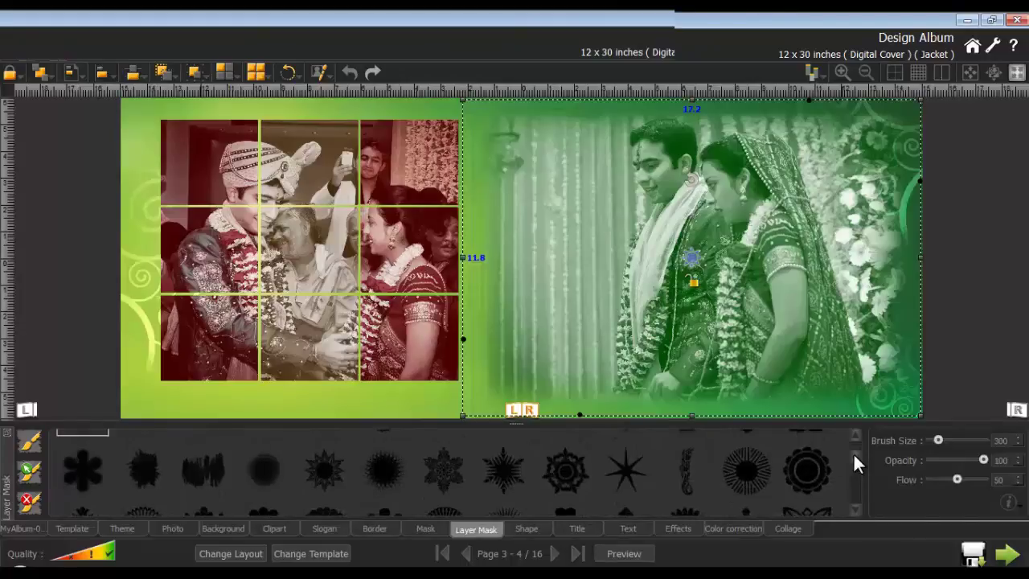
{"action": "left_click", "coordinate": [566, 474]}
{"action": "mouse_move", "coordinate": [938, 440]}
{"action": "left_mouse_down"}
{"action": "mouse_move", "coordinate": [956, 441]}
{"action": "mouse_move", "coordinate": [951, 480]}
{"action": "left_mouse_up"}
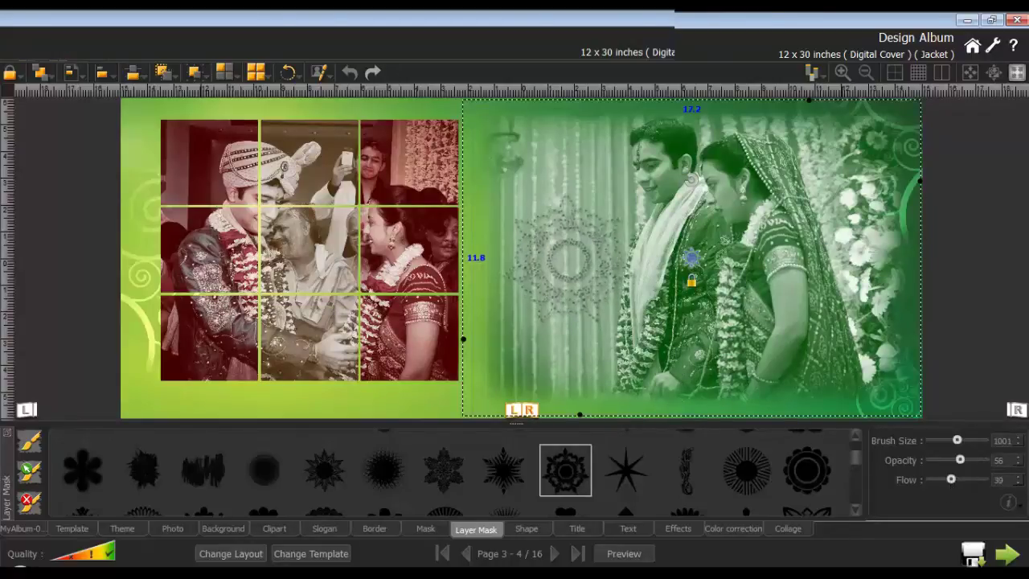
{"action": "left_click", "coordinate": [565, 256]}
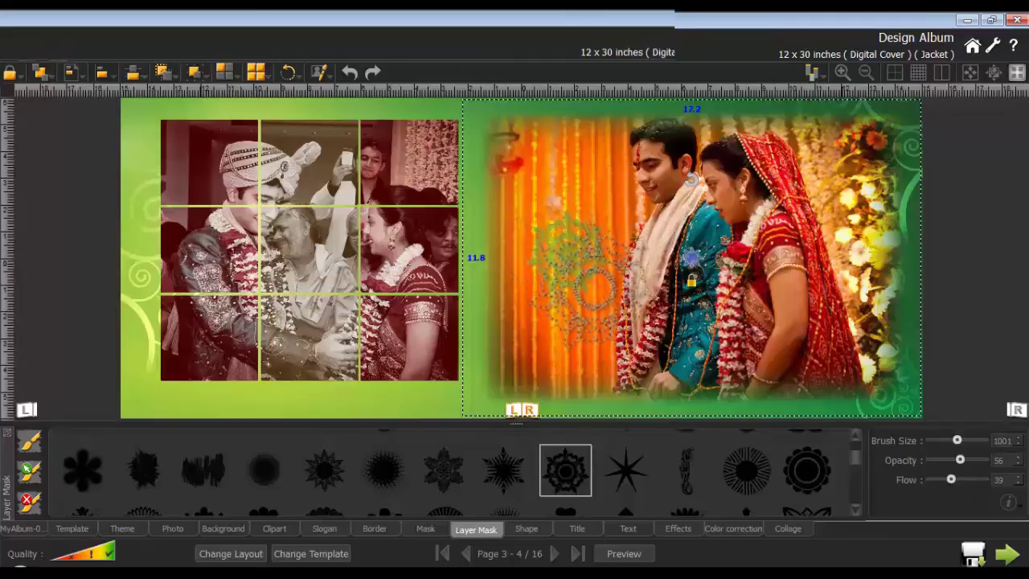
- Fade the photo's bottom and left edges into green, then clear the mask and go to spread 5–6
{"action": "key", "text": "ctrl"}
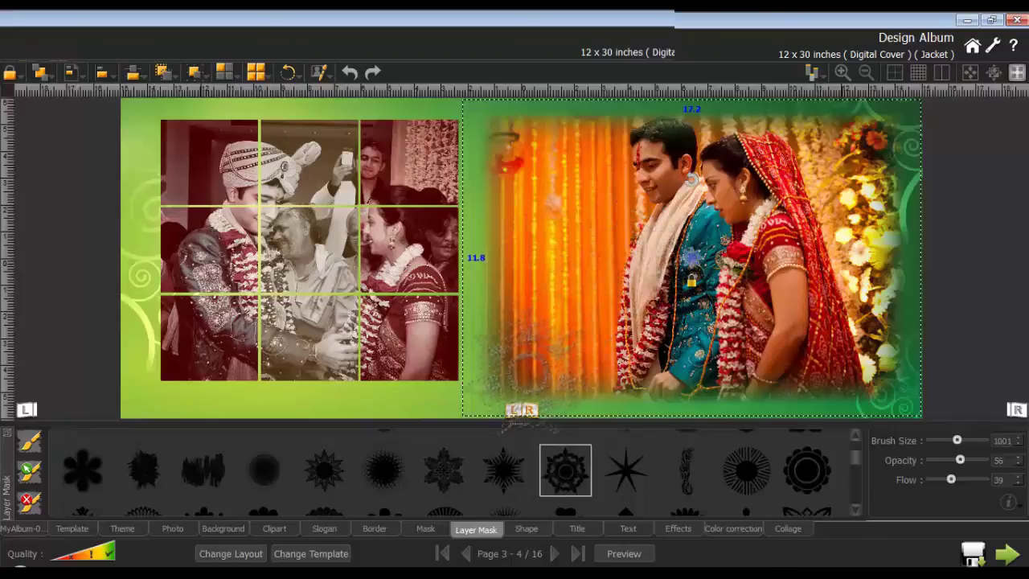
{"action": "mouse_move", "coordinate": [504, 371]}
{"action": "left_mouse_down"}
{"action": "mouse_move", "coordinate": [512, 385]}
{"action": "mouse_move", "coordinate": [500, 384]}
{"action": "mouse_move", "coordinate": [631, 406]}
{"action": "left_mouse_up"}
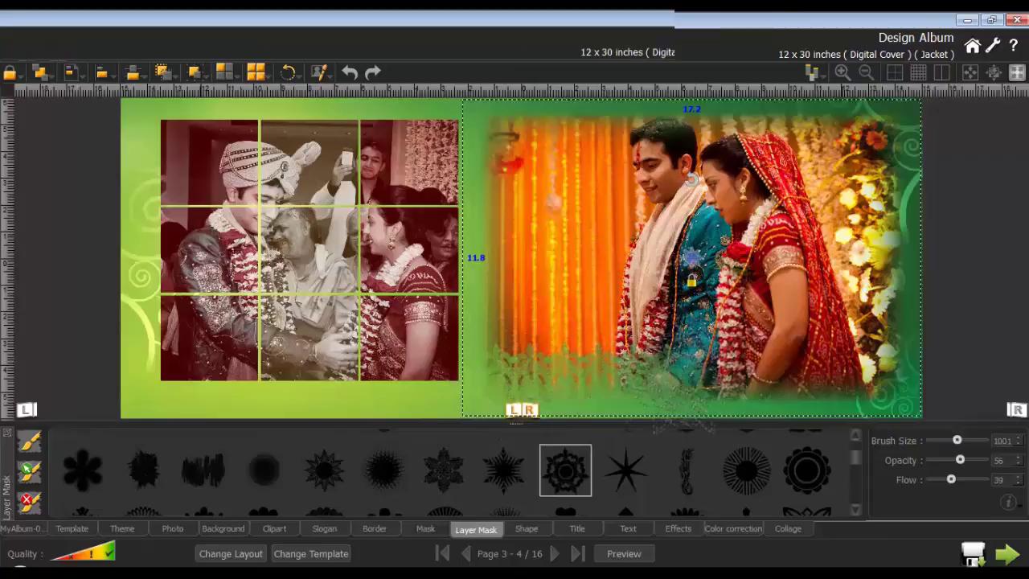
{"action": "mouse_move", "coordinate": [494, 164]}
{"action": "left_mouse_down"}
{"action": "mouse_move", "coordinate": [482, 144]}
{"action": "mouse_move", "coordinate": [478, 303]}
{"action": "left_mouse_up"}
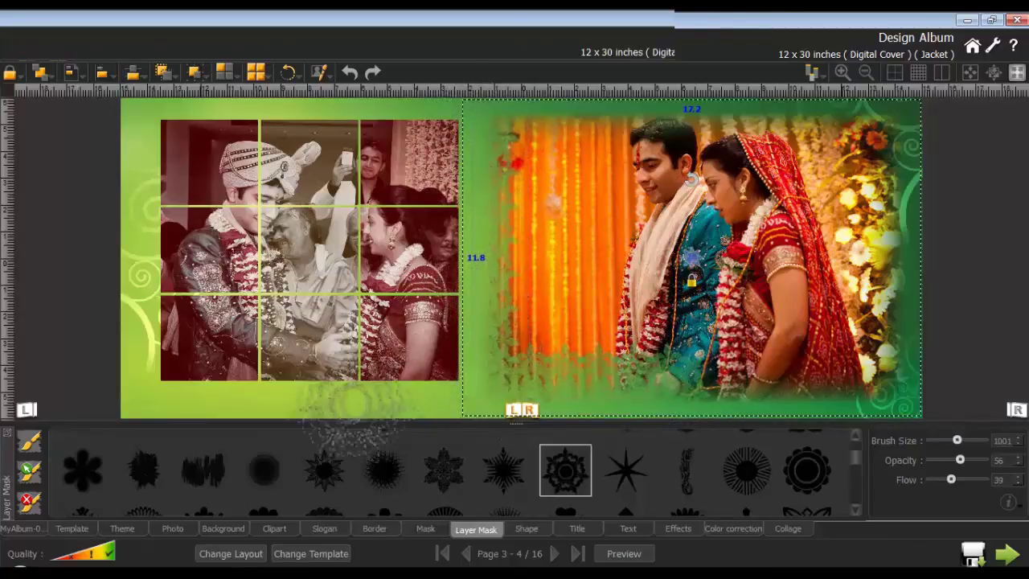
{"action": "left_click", "coordinate": [26, 474]}
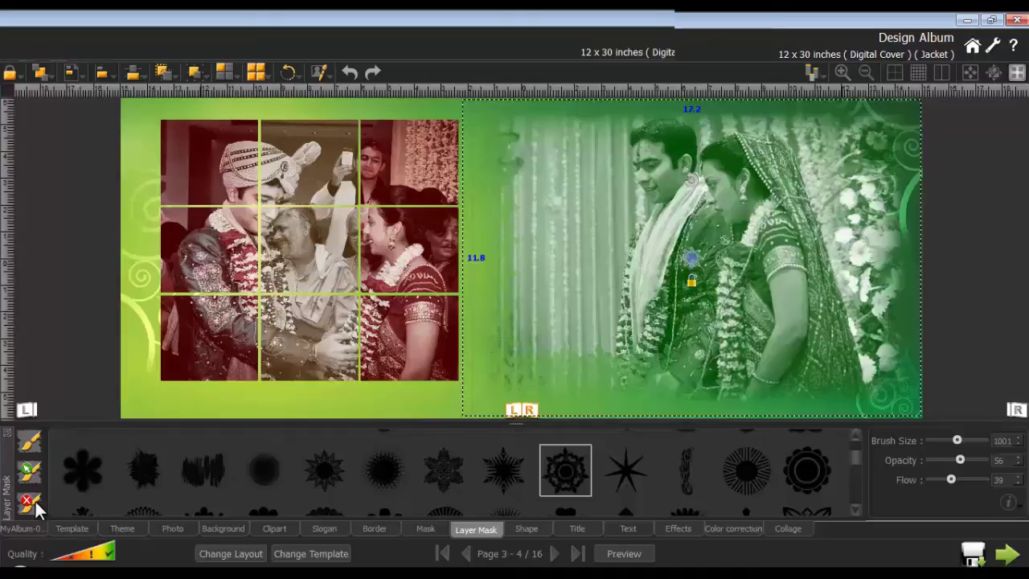
{"action": "left_click", "coordinate": [553, 553]}
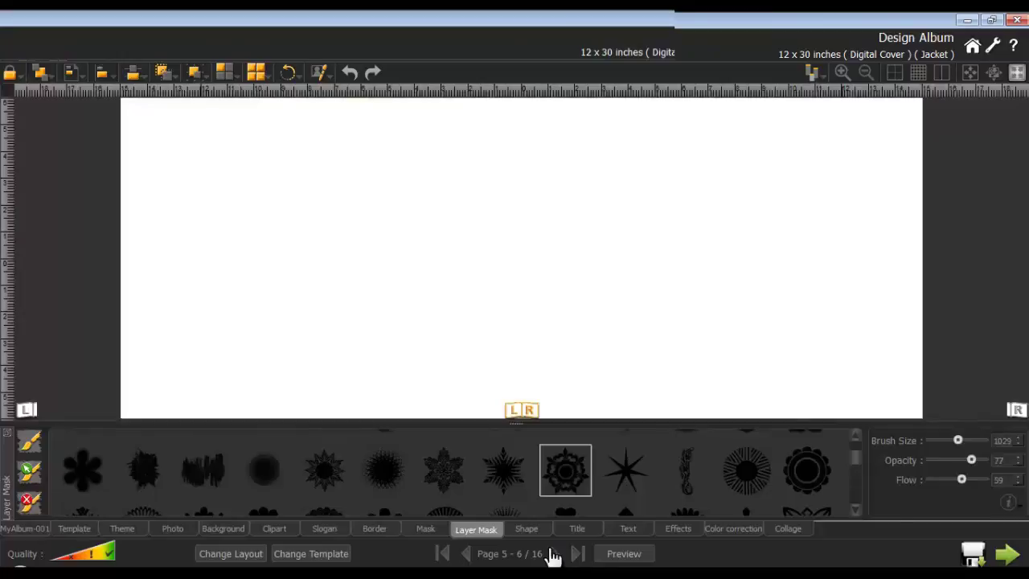
- Apply the pink Viddhi lotus Panoramic_05 template and flip the page horizontally
{"action": "left_click", "coordinate": [74, 530]}
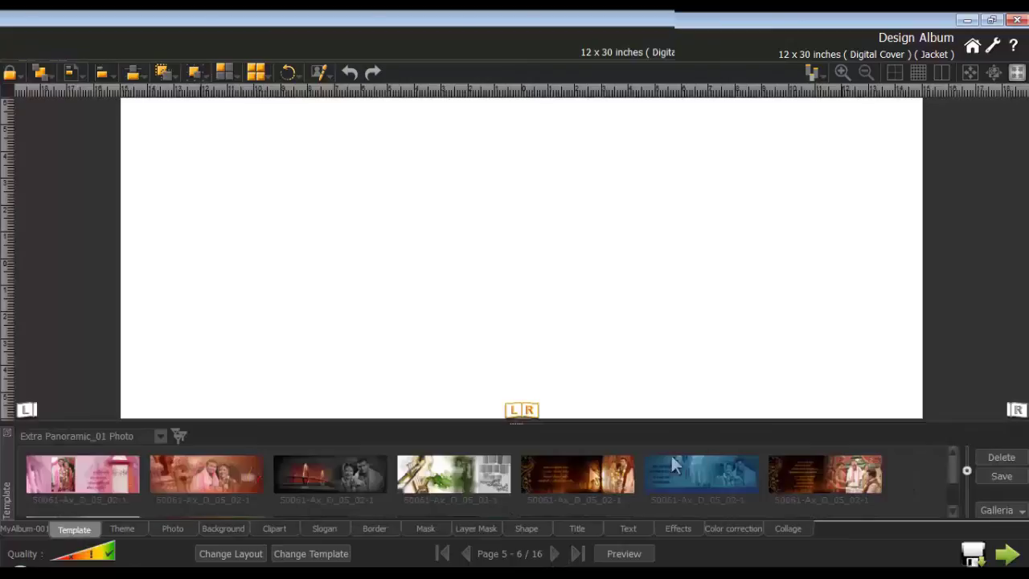
{"action": "left_click", "coordinate": [1015, 412]}
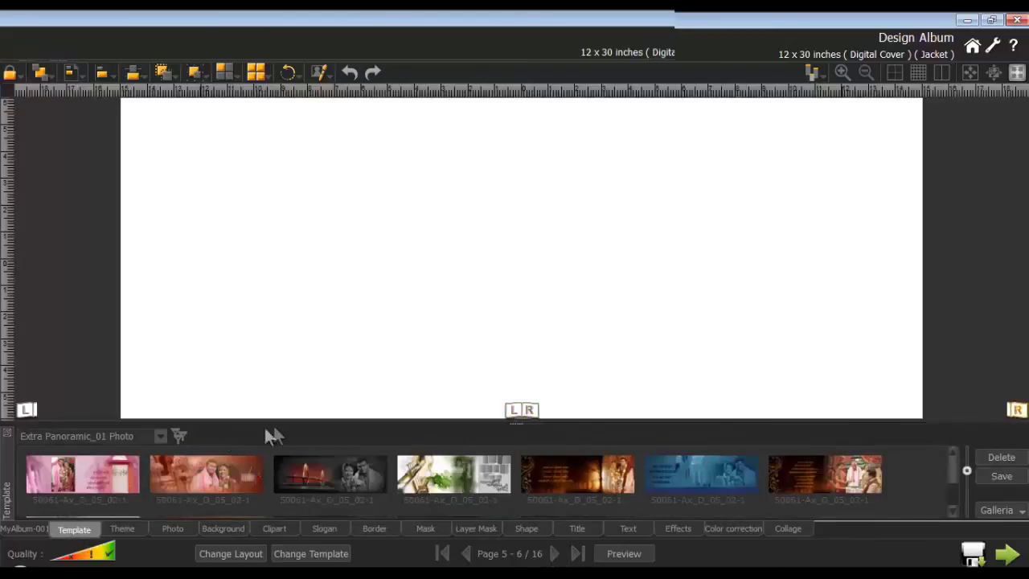
{"action": "left_click", "coordinate": [160, 436]}
{"action": "left_click", "coordinate": [108, 490]}
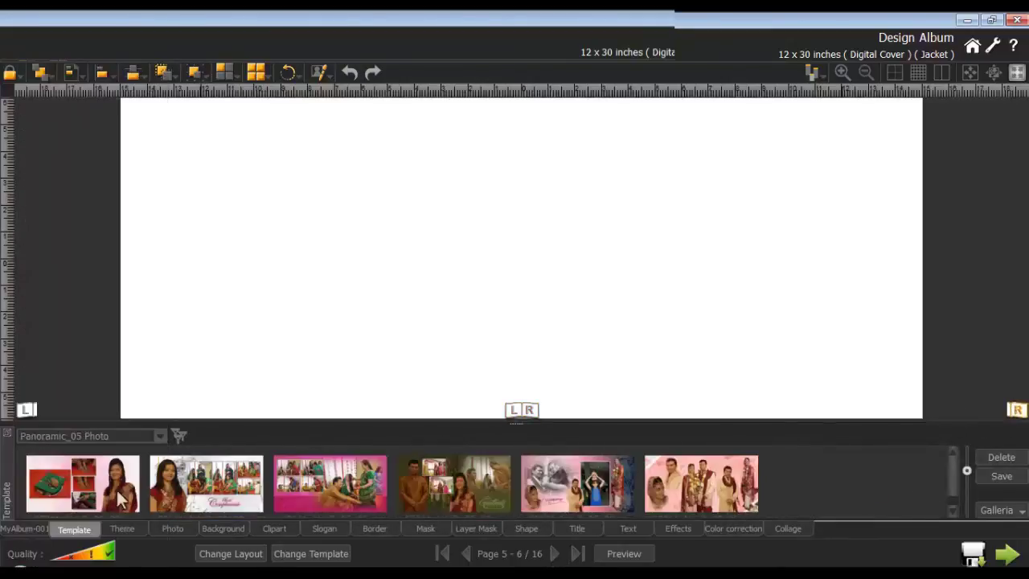
{"action": "double_click", "coordinate": [327, 486]}
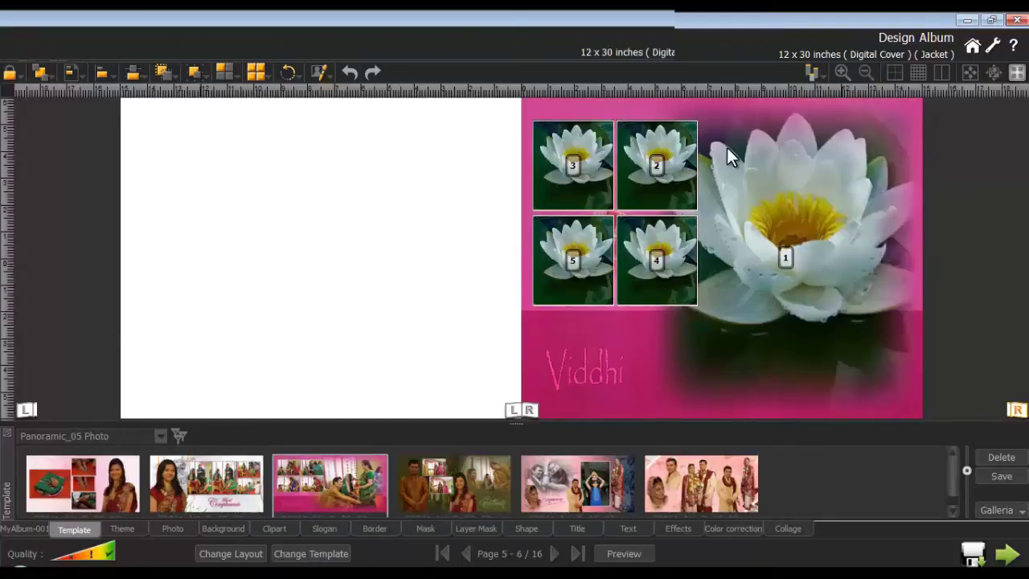
{"action": "right_click", "coordinate": [706, 102]}
{"action": "mouse_move", "coordinate": [732, 326]}
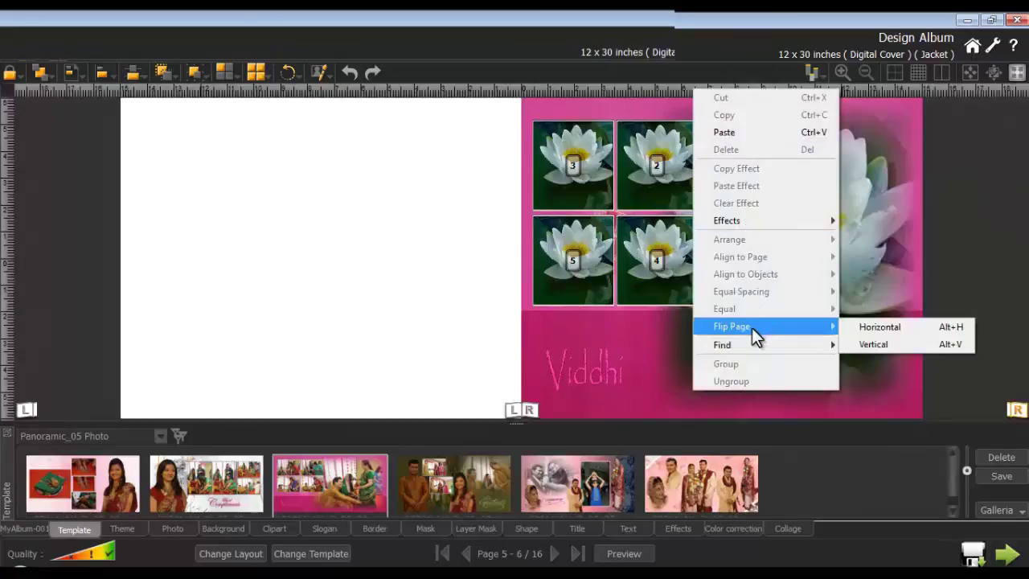
{"action": "left_click", "coordinate": [881, 327]}
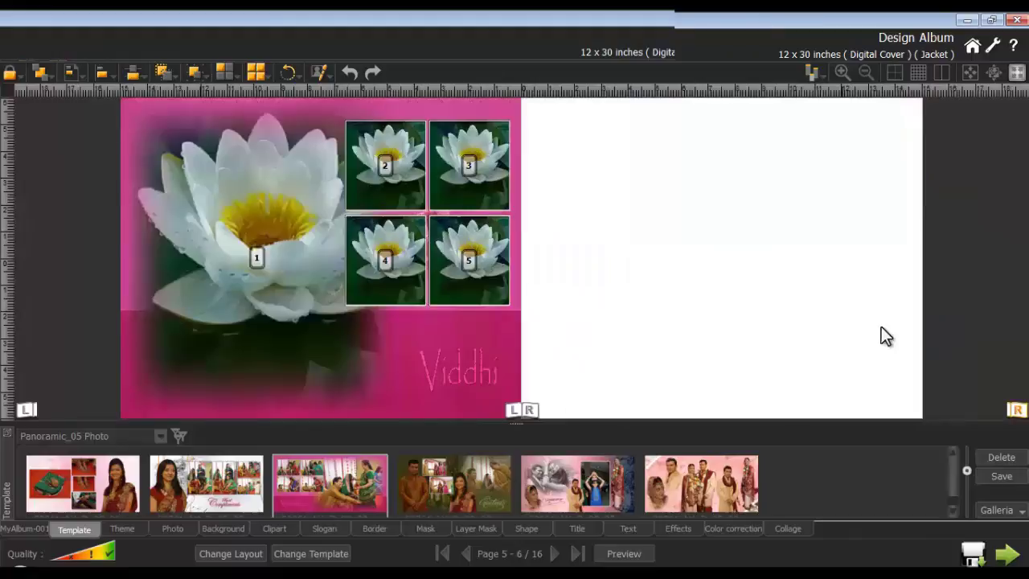
- Place the same pink template on the right page and fill its frames with wedding photos
{"action": "left_click_drag", "start_coordinate": [341, 485], "coordinate": [707, 261]}
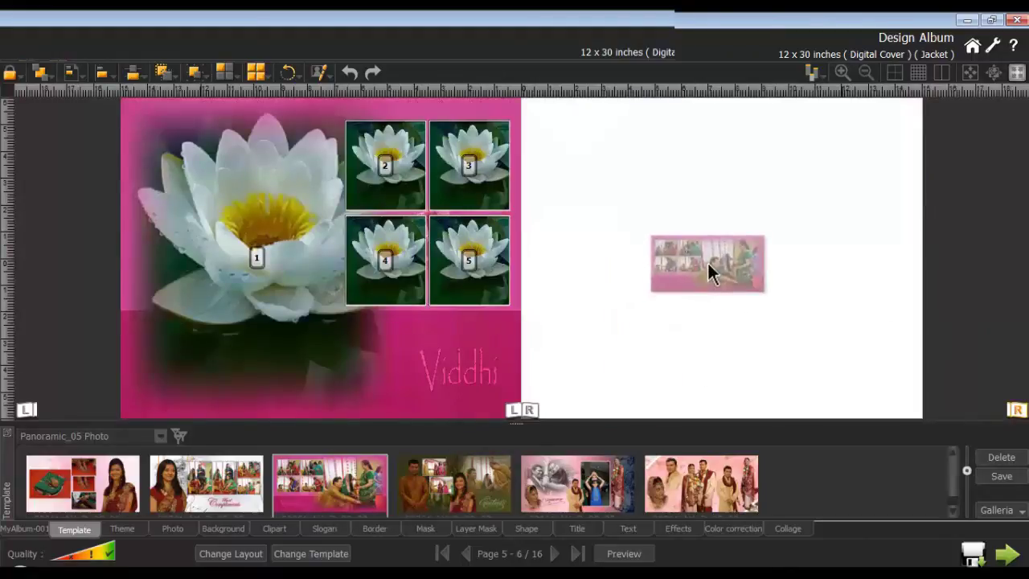
{"action": "left_click", "coordinate": [174, 531]}
{"action": "left_click", "coordinate": [218, 322]}
{"action": "double_click", "coordinate": [85, 479]}
{"action": "left_click_drag", "start_coordinate": [258, 255], "coordinate": [330, 256]}
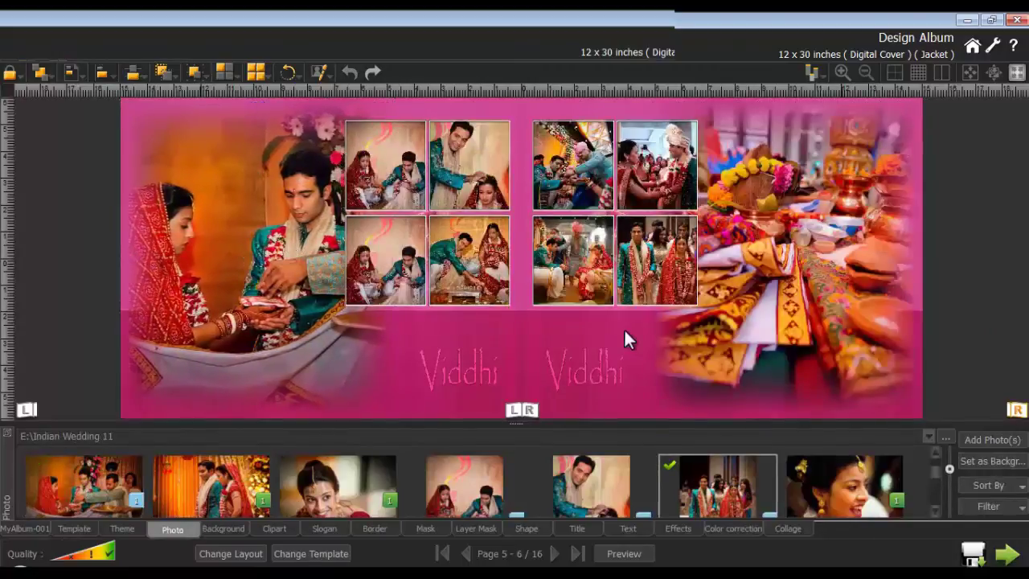
{"action": "left_click", "coordinate": [23, 529]}
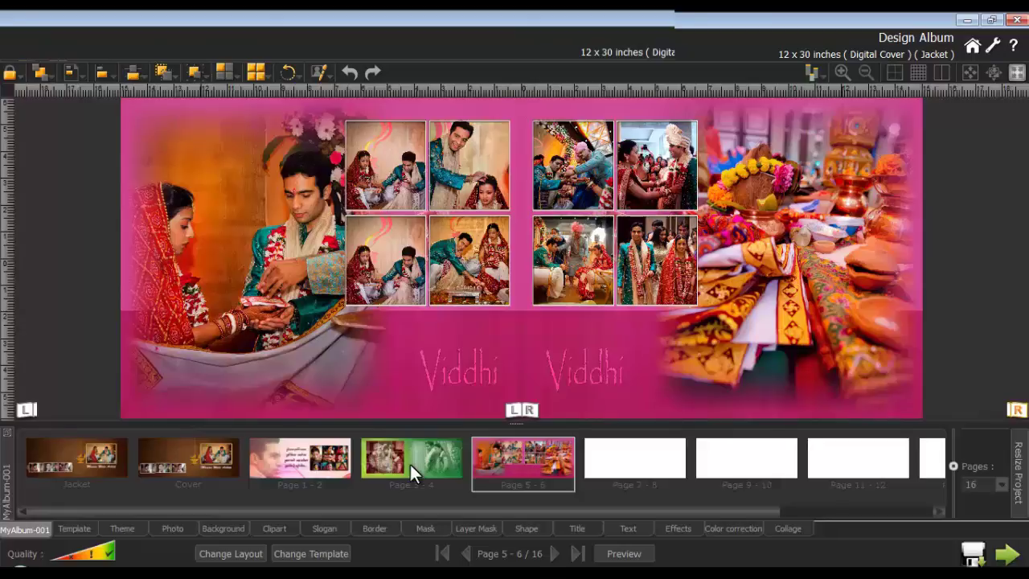
- Filter the wedding photos to show only Used, then only Un Used ones
{"action": "left_click", "coordinate": [172, 528]}
{"action": "left_click", "coordinate": [990, 509]}
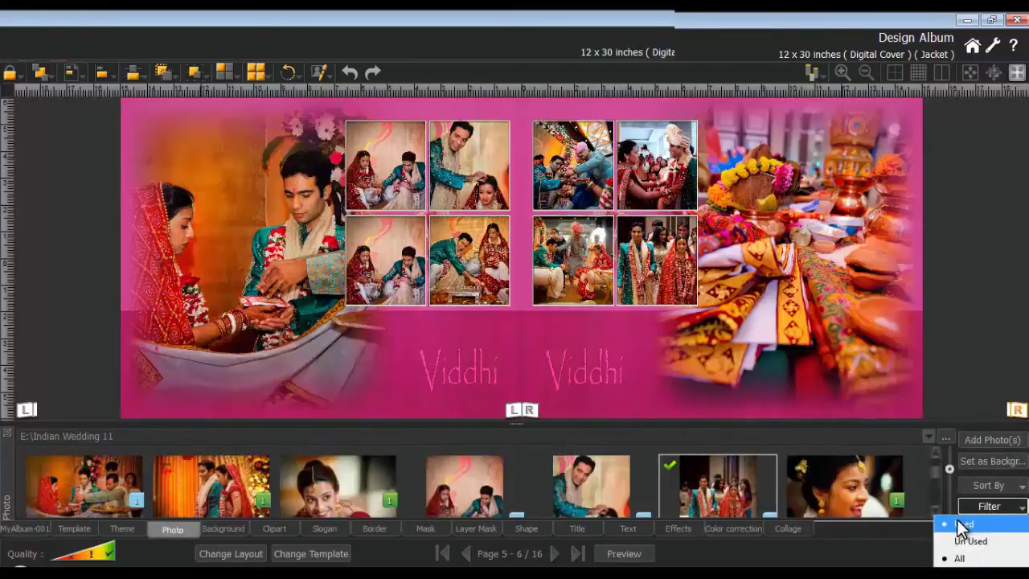
{"action": "left_click", "coordinate": [959, 524]}
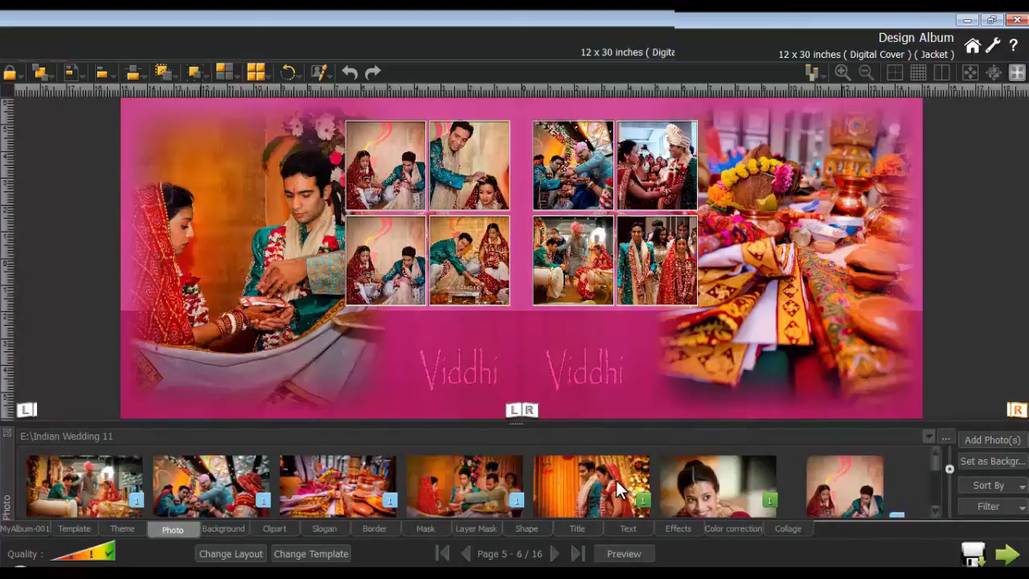
{"action": "left_click", "coordinate": [988, 508]}
{"action": "left_click", "coordinate": [972, 541]}
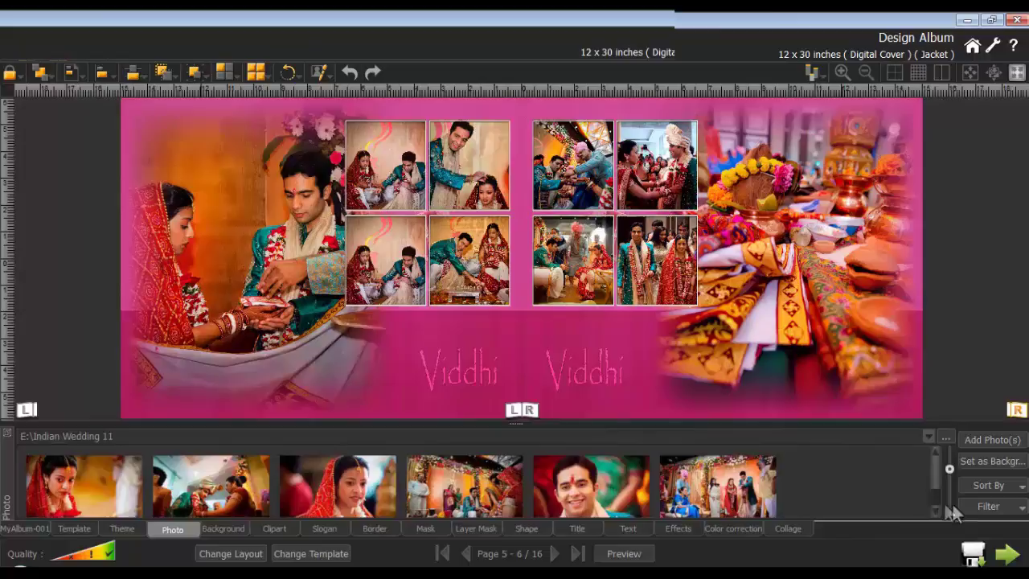
- Show all photos again and list the album's page-count options in the page overview
{"action": "left_click", "coordinate": [987, 507]}
{"action": "left_click", "coordinate": [967, 557]}
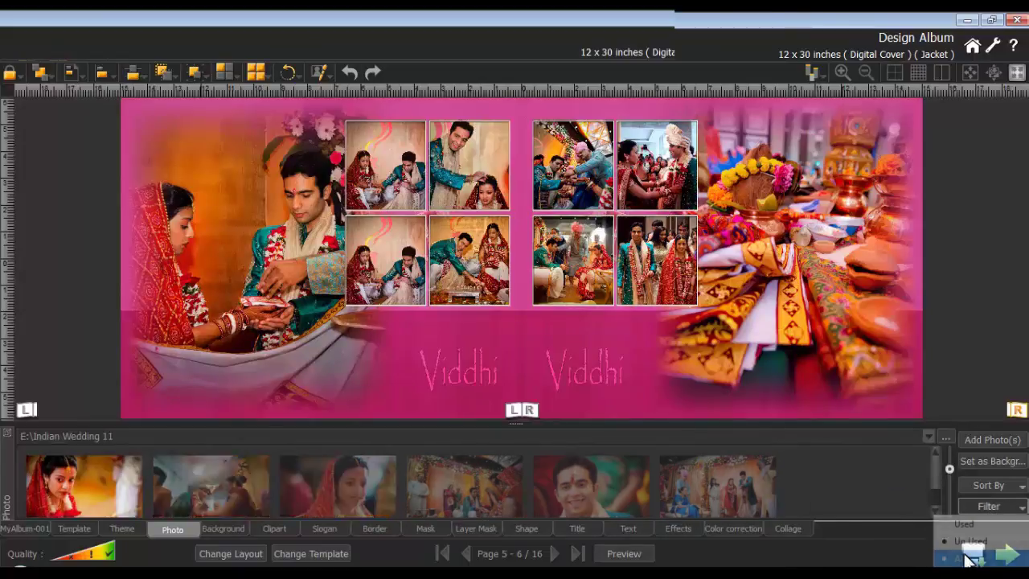
{"action": "left_click", "coordinate": [29, 529]}
{"action": "left_click", "coordinate": [1000, 484]}
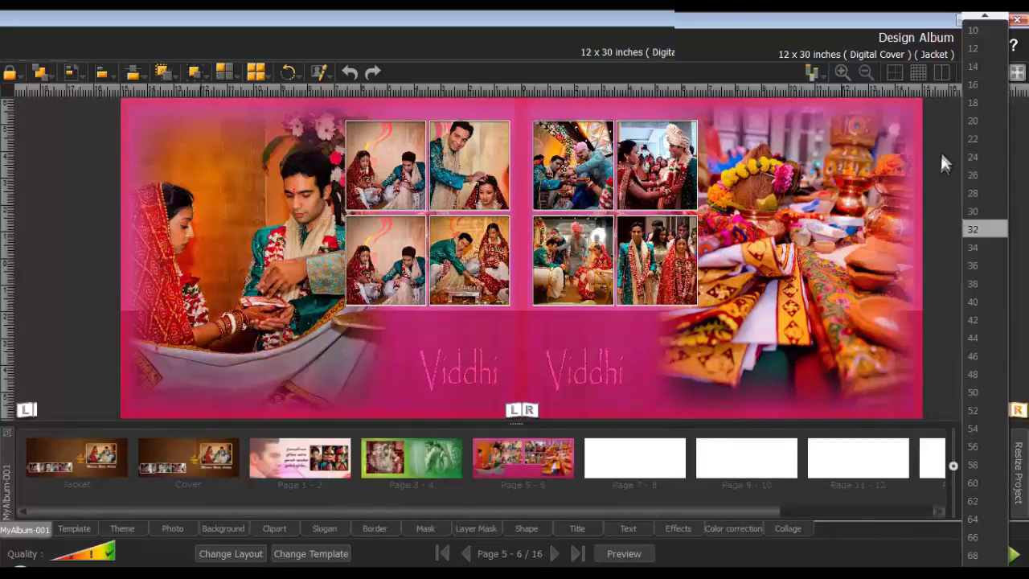
- Enlarge the album to 20 pages, then reduce it to 18 and confirm deleting pages
{"action": "left_click", "coordinate": [972, 123]}
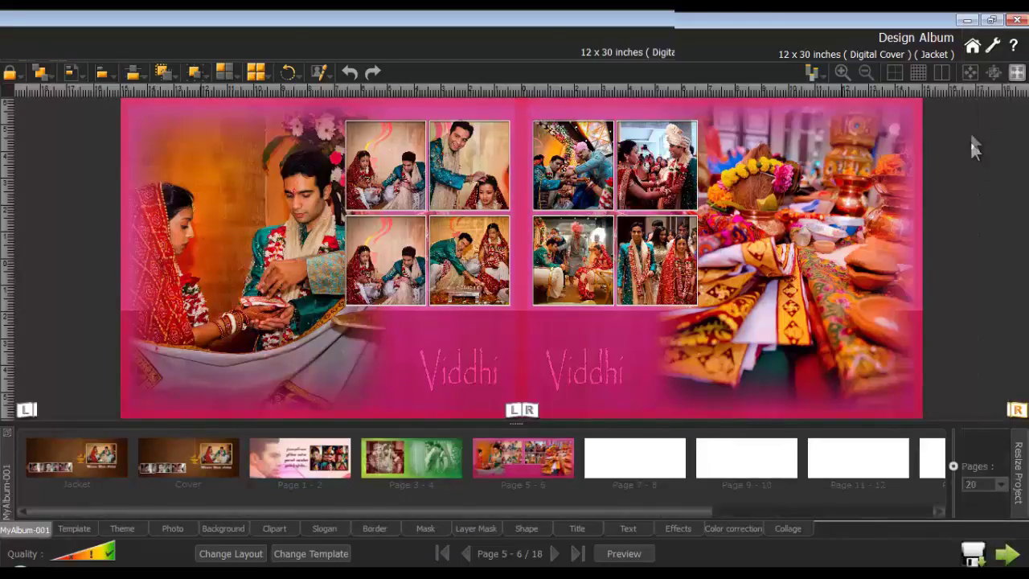
{"action": "left_click_drag", "start_coordinate": [693, 507], "coordinate": [914, 507]}
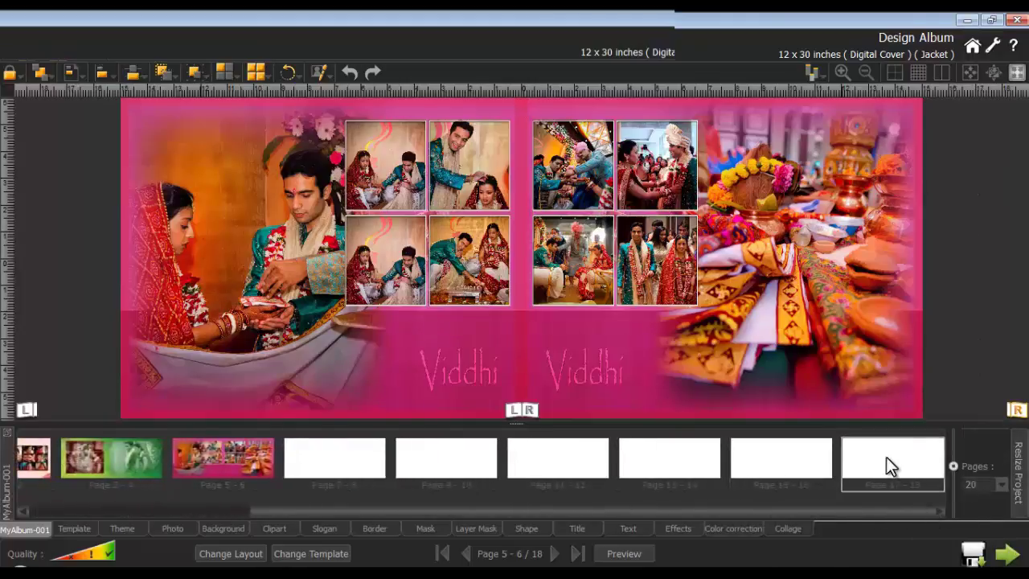
{"action": "left_click", "coordinate": [1000, 484]}
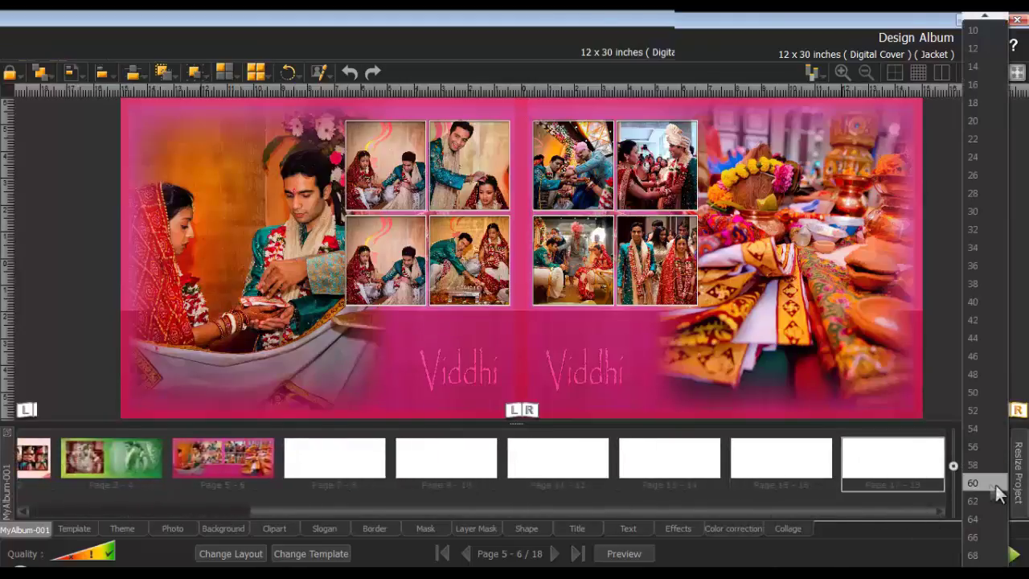
{"action": "left_click", "coordinate": [979, 104]}
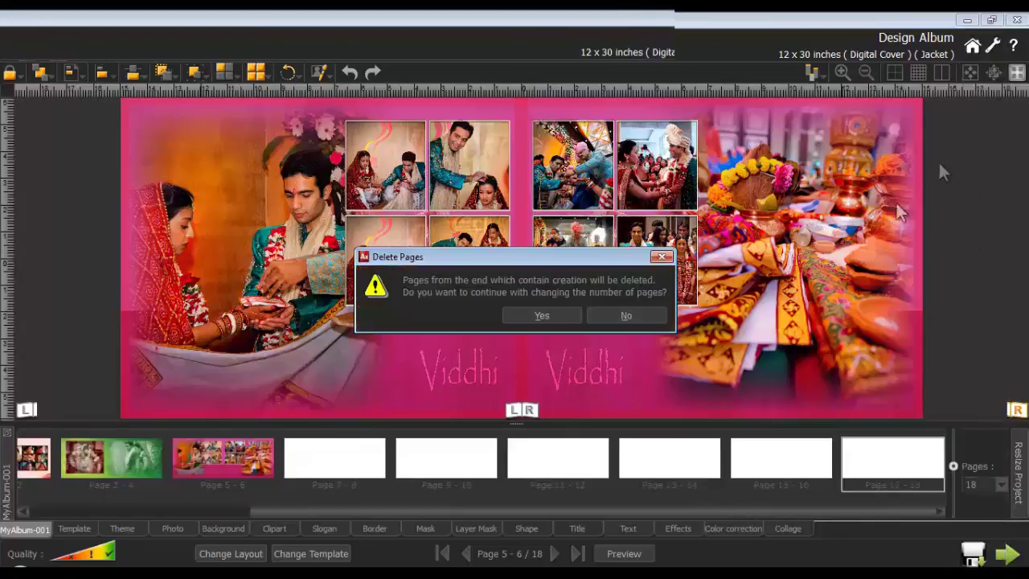
{"action": "left_click", "coordinate": [540, 316]}
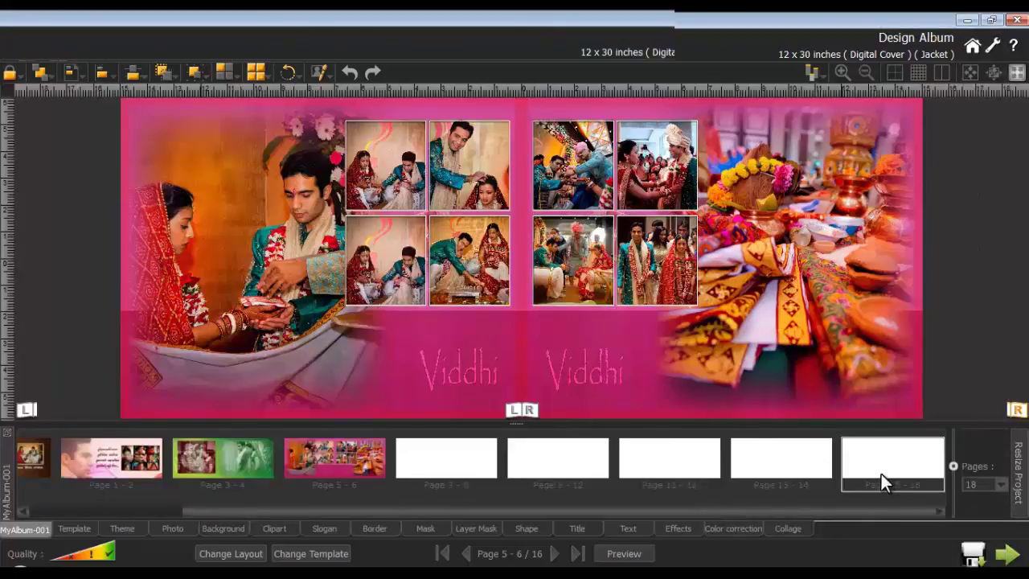